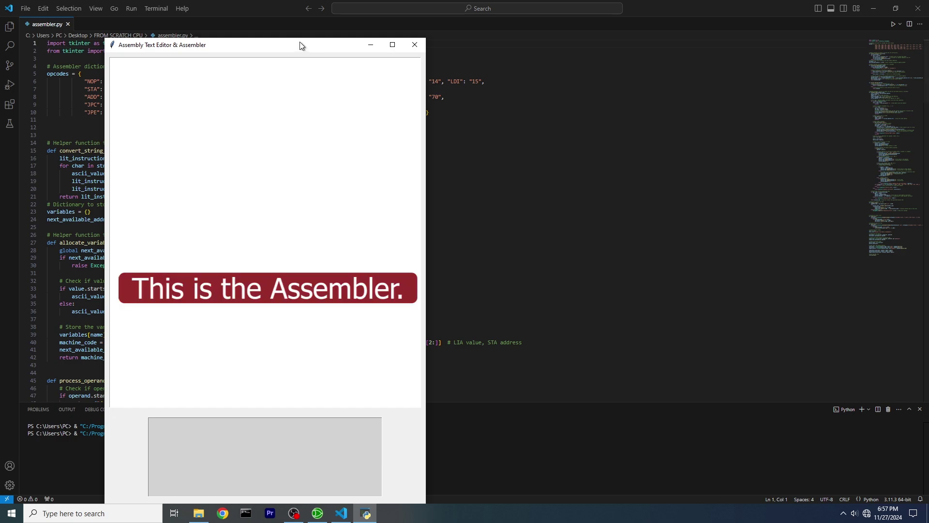
# Load PIXEL_DISPLAY_TESTING.asm from the FROM SCRATCH CPU folder into the assembly text editor.
pyautogui.moveTo(300, 42); pyautogui.dragTo(301, 8)
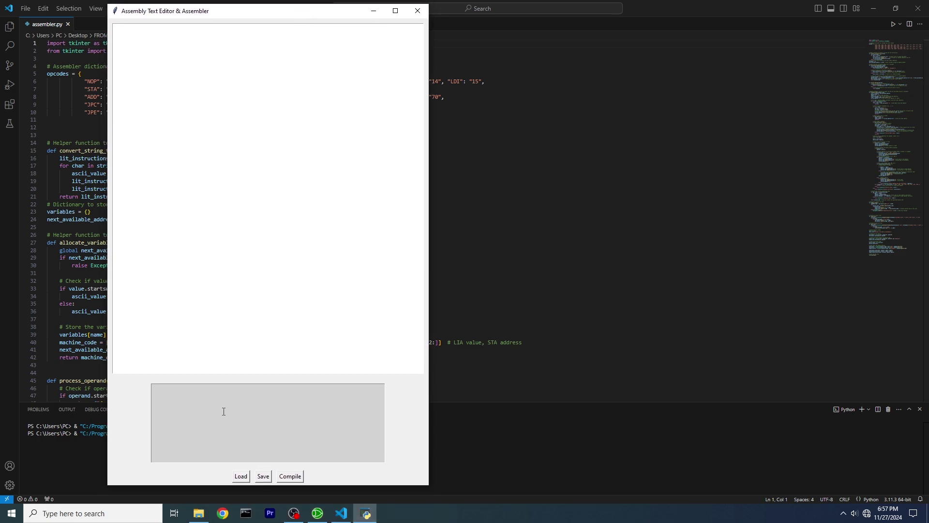
pyautogui.click(241, 476)
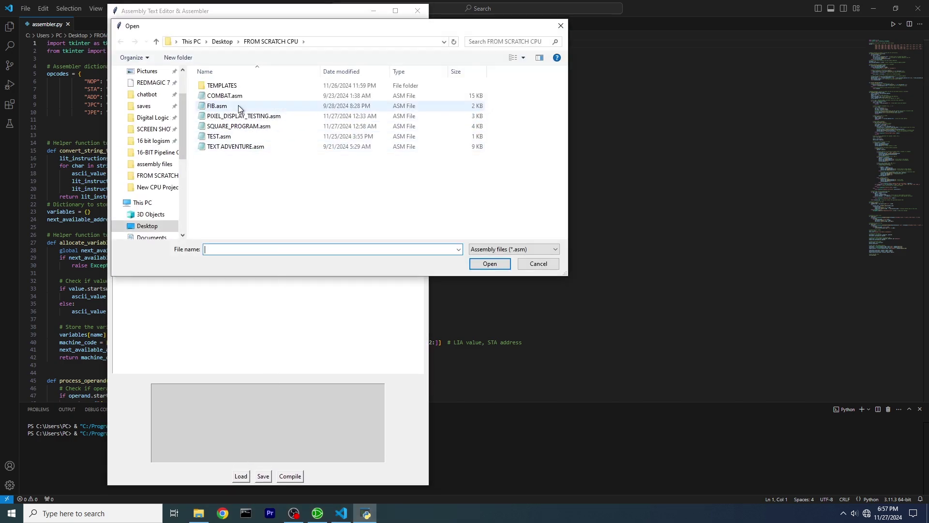
pyautogui.click(245, 117)
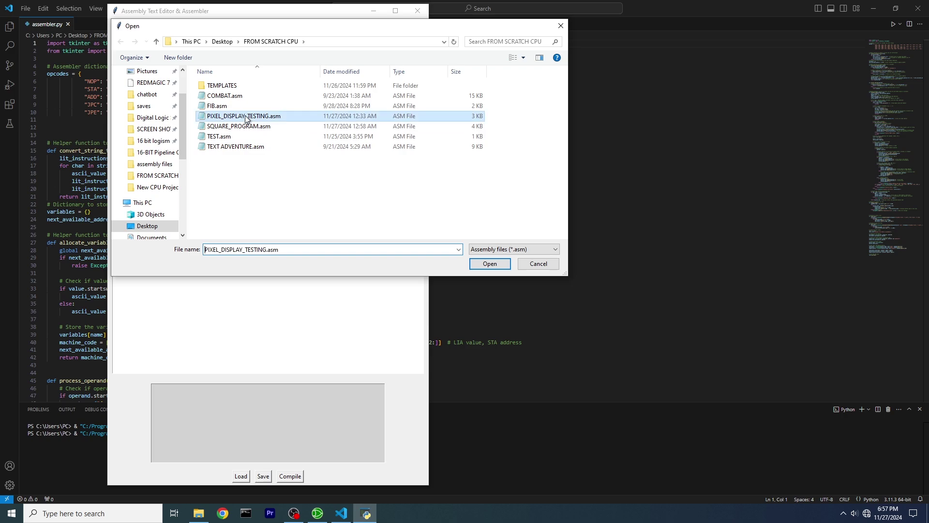
pyautogui.click(490, 263)
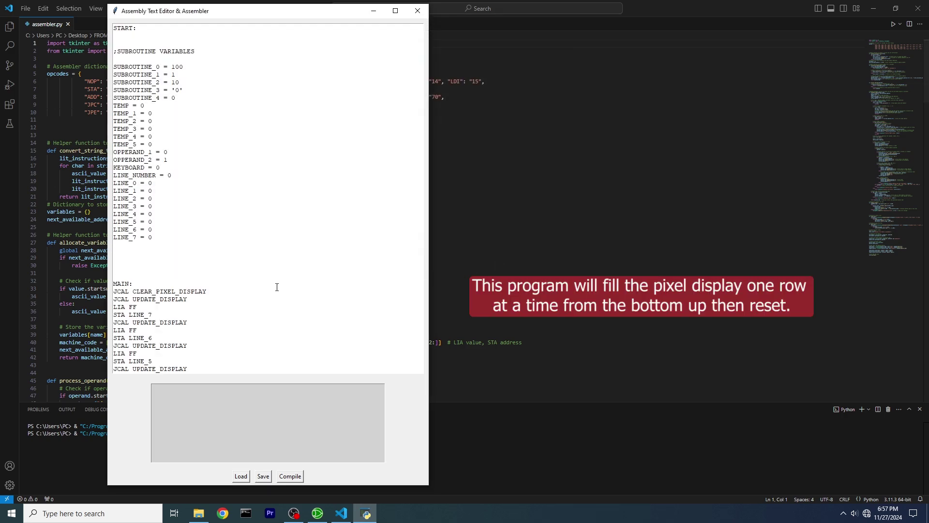
# Examine the loaded assembly program, from its variables and MAIN routine through the display subroutines.
pyautogui.scroll(-6, 277, 287)
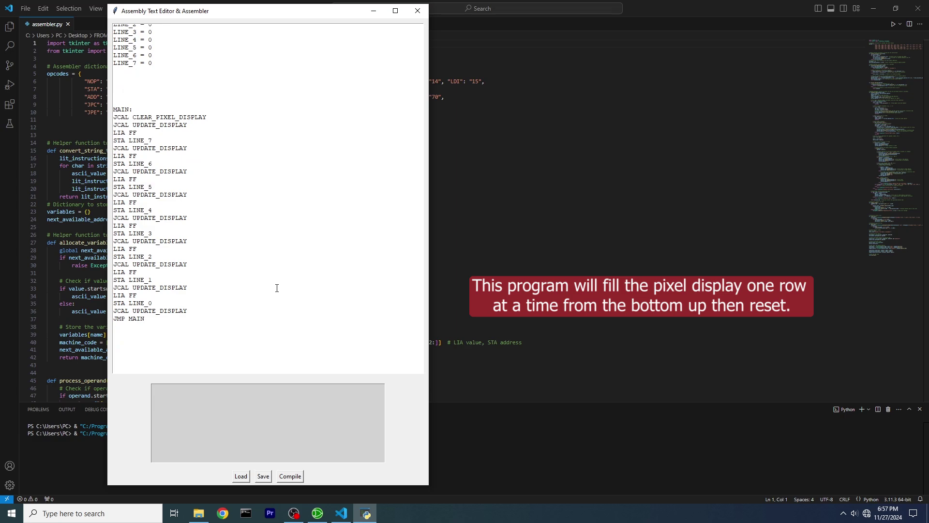
pyautogui.scroll(6, 276, 288)
pyautogui.scroll(-8, 279, 288)
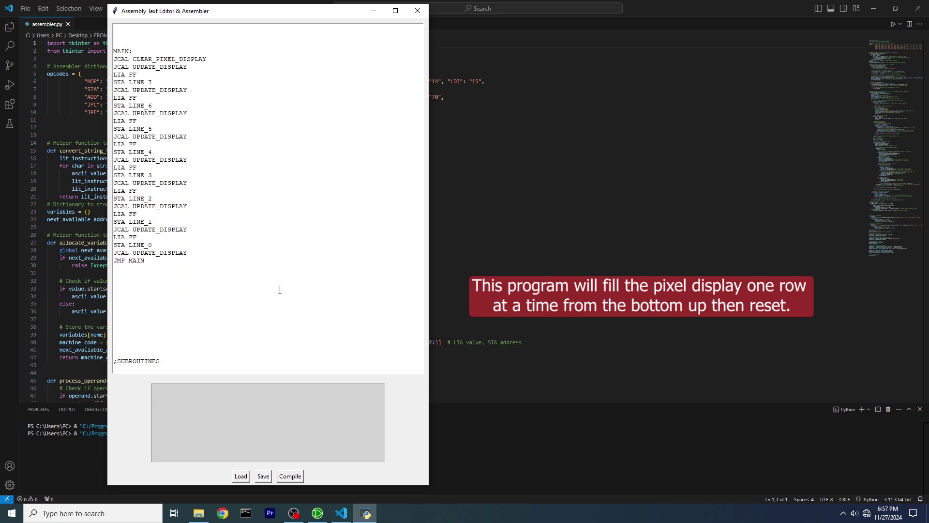
pyautogui.scroll(-20, 281, 287)
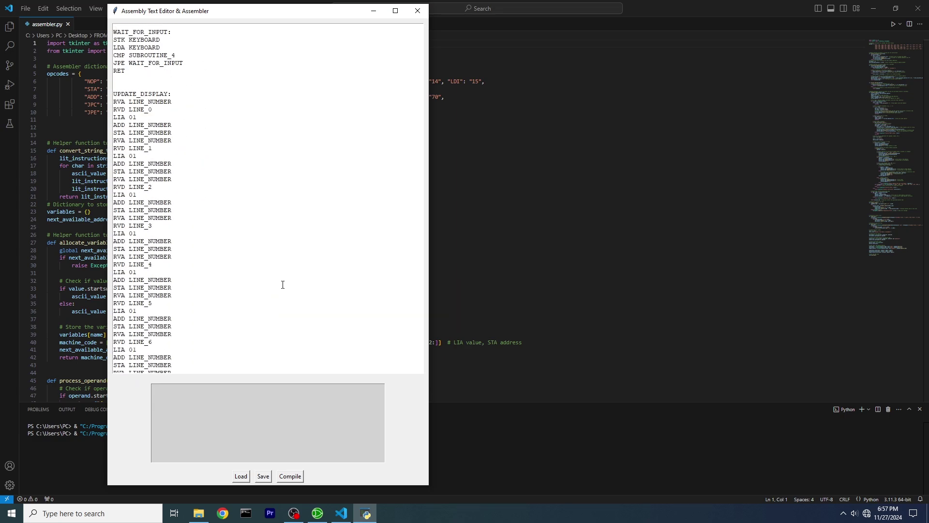
pyautogui.scroll(-9, 283, 284)
pyautogui.scroll(6, 283, 285)
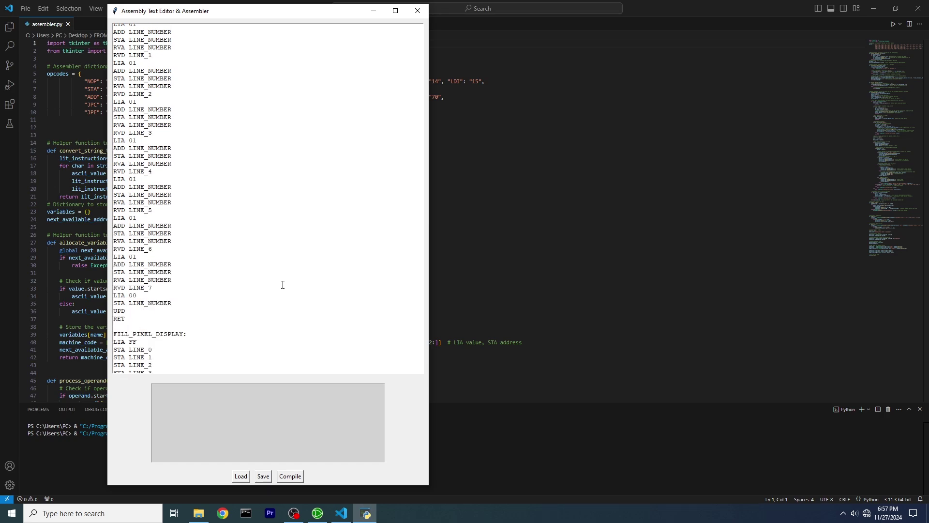
pyautogui.scroll(15, 283, 284)
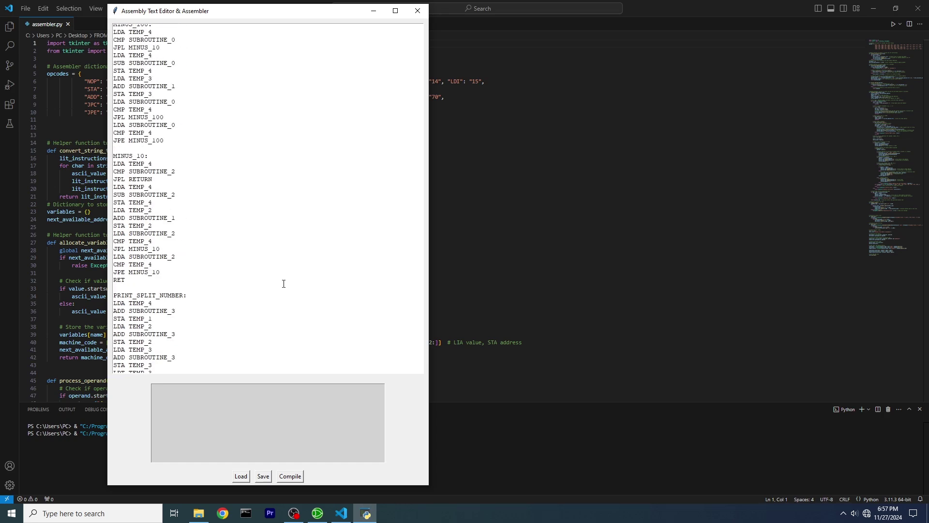
pyautogui.scroll(10, 284, 284)
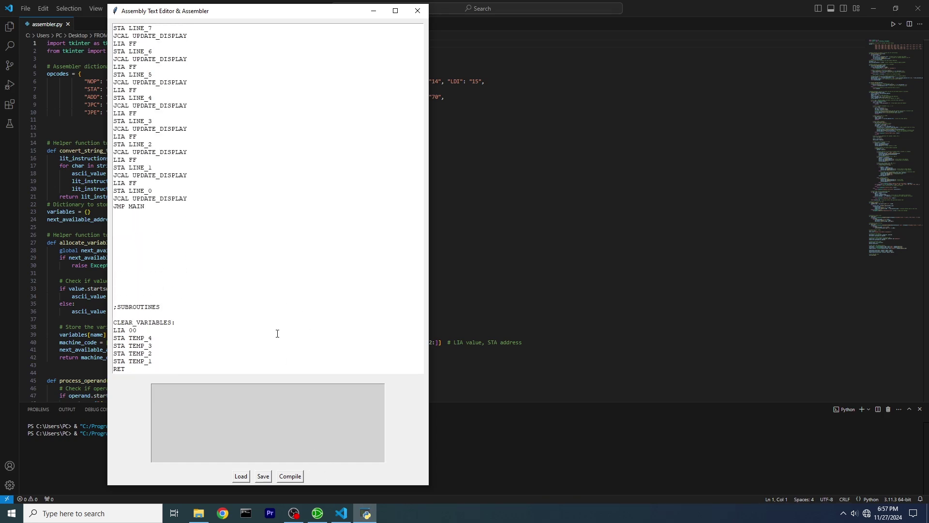
pyautogui.scroll(5, 277, 333)
# Compile the assembly program and copy all of the generated machine code.
pyautogui.click(296, 478)
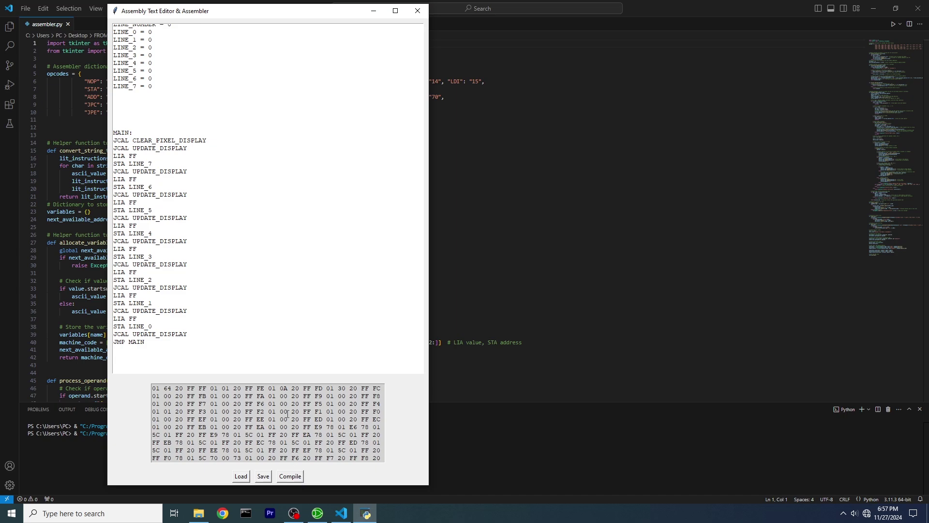
pyautogui.moveTo(340, 411); pyautogui.dragTo(156, 396)
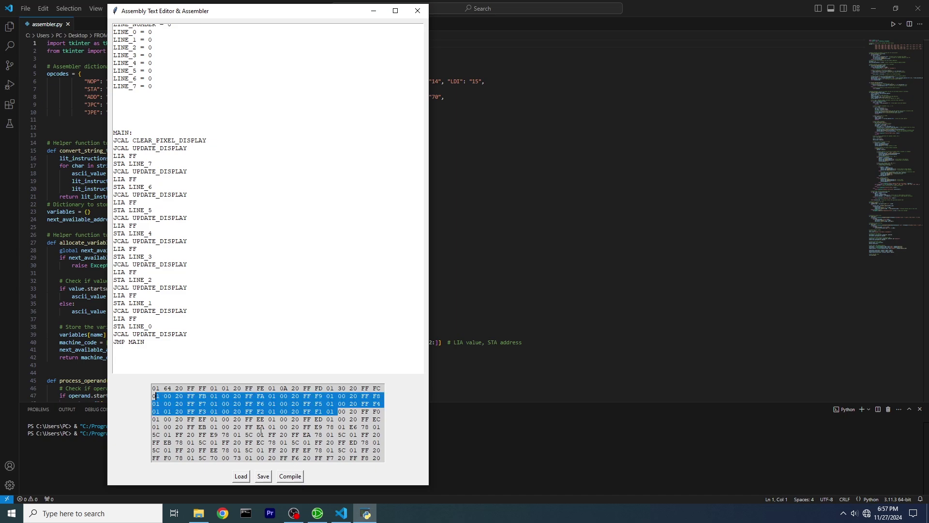
pyautogui.hotkey('ctrl', 'a')
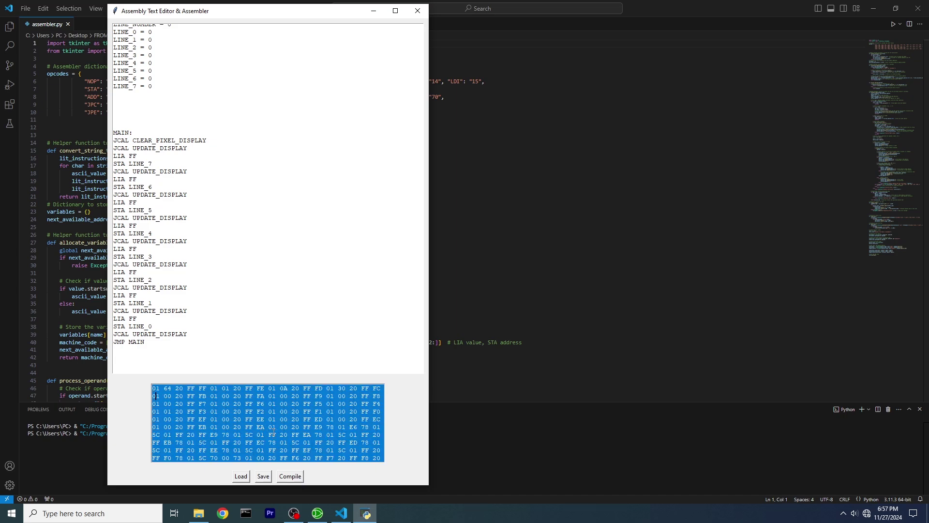
# Switch to Logisim-evolution and paste the machine code into the RAM 64K x 8 contents starting at address 0000.
pyautogui.click(315, 515)
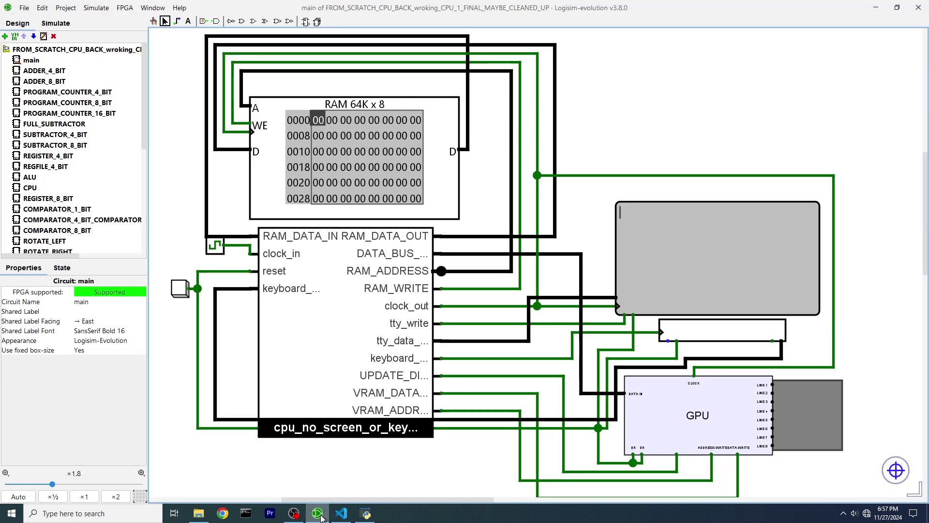
pyautogui.rightClick(357, 170)
pyautogui.click(403, 176)
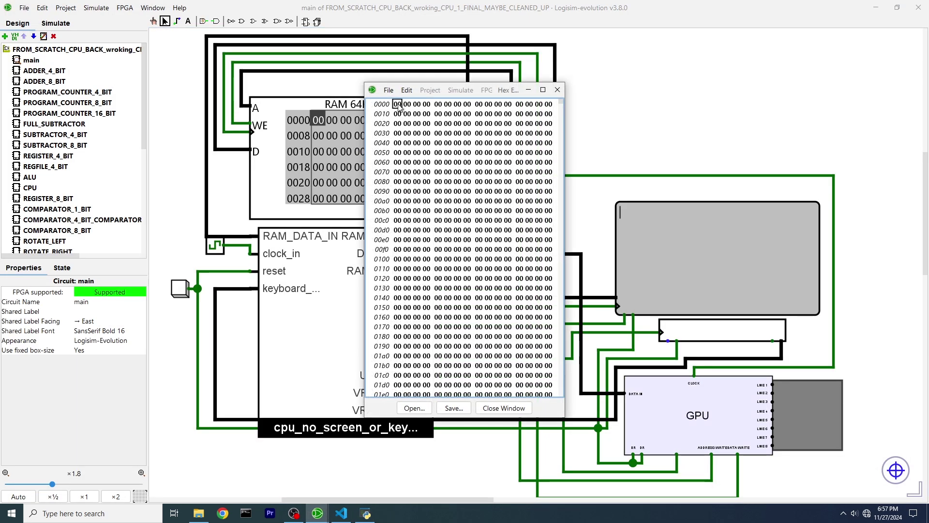
pyautogui.hotkey('ctrl', 'v')
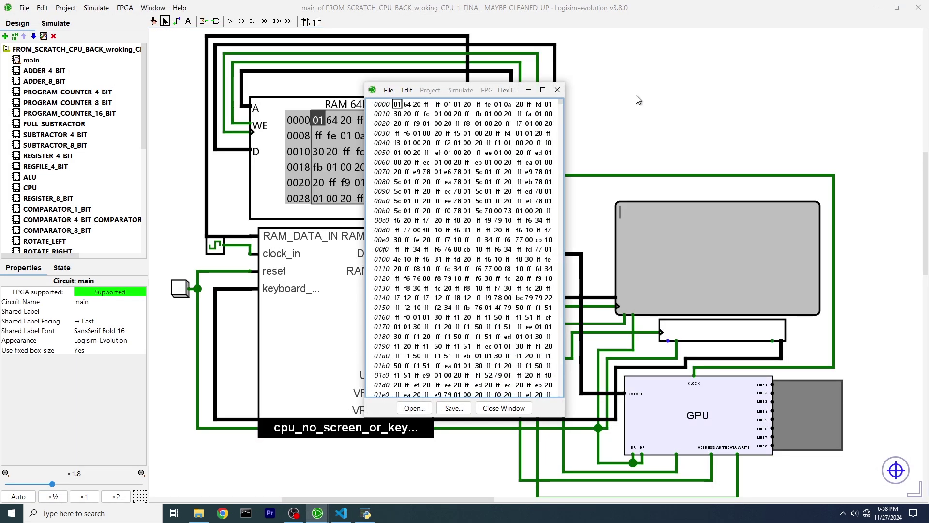
pyautogui.click(557, 90)
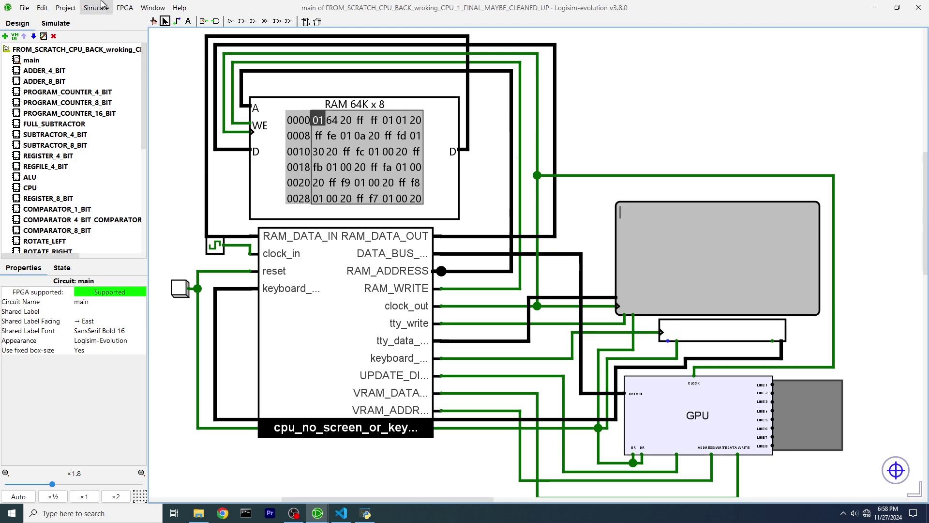
# Start the automatic clock ticks to run the program and activate the keyboard component with the Poke tool.
pyautogui.click(102, 2)
pyautogui.click(116, 143)
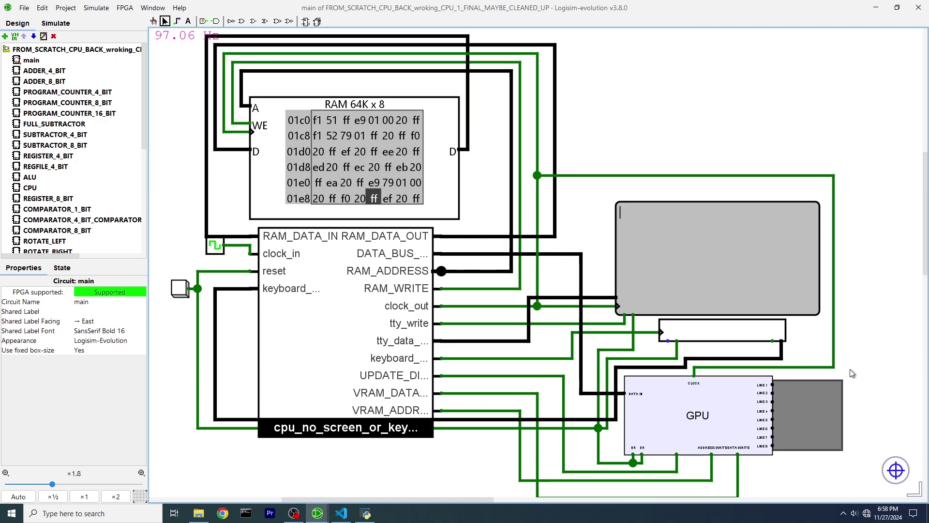
pyautogui.click(153, 21)
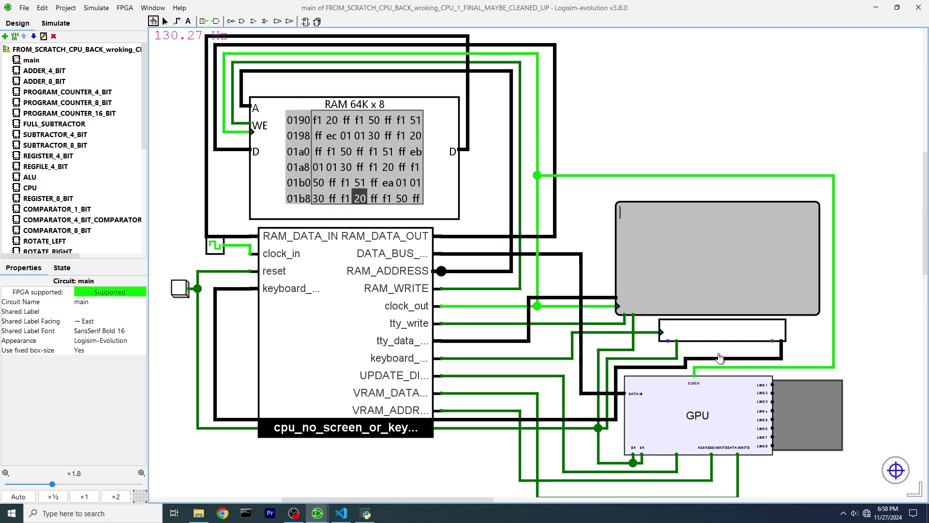
pyautogui.click(719, 334)
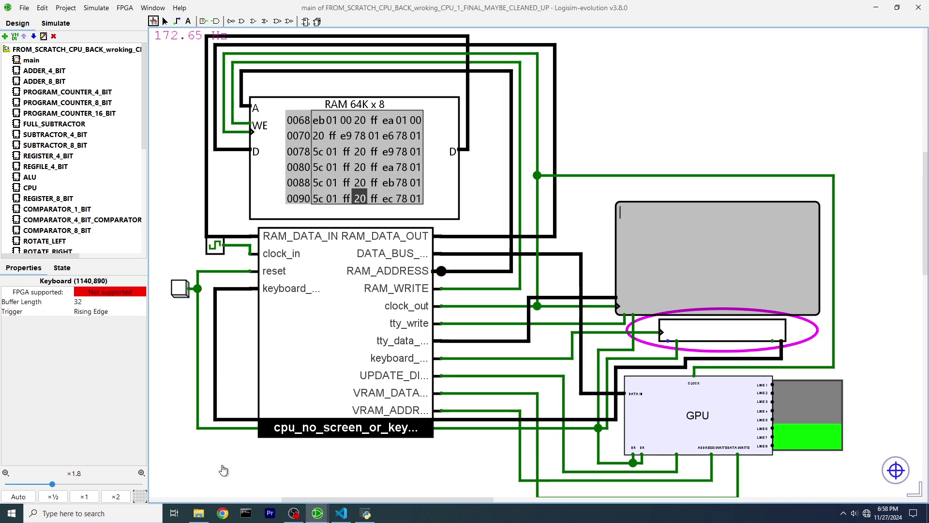
# Set the maximum processor state to 100% in the Windows High performance power plan and minimize the plan settings window.
pyautogui.click(140, 513)
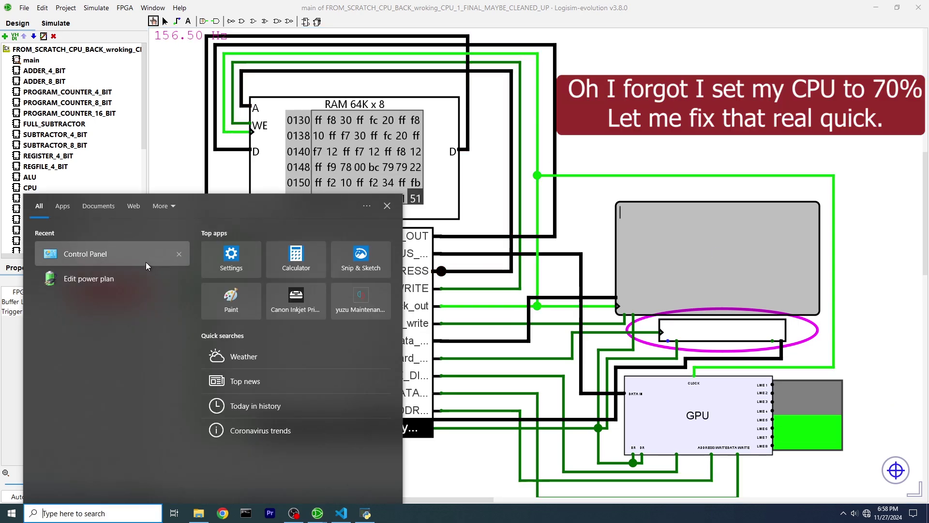
pyautogui.click(124, 279)
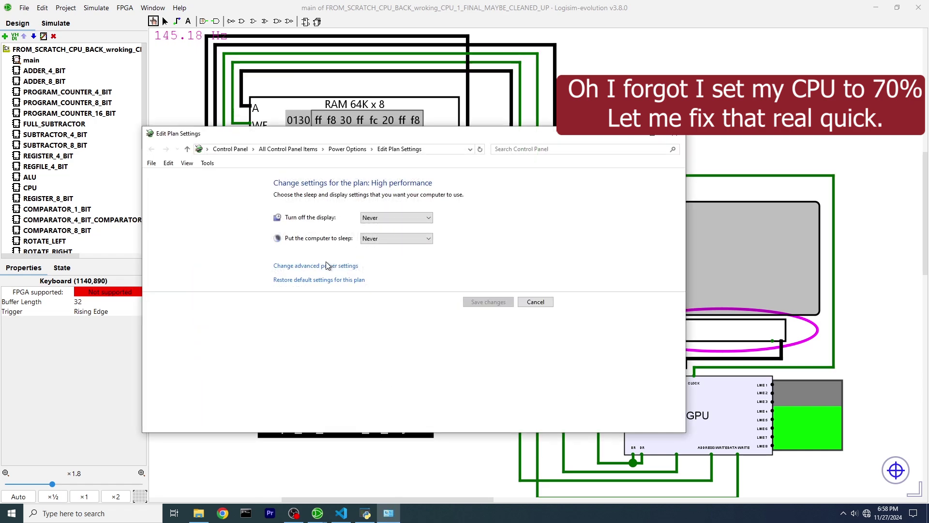
pyautogui.click(316, 266)
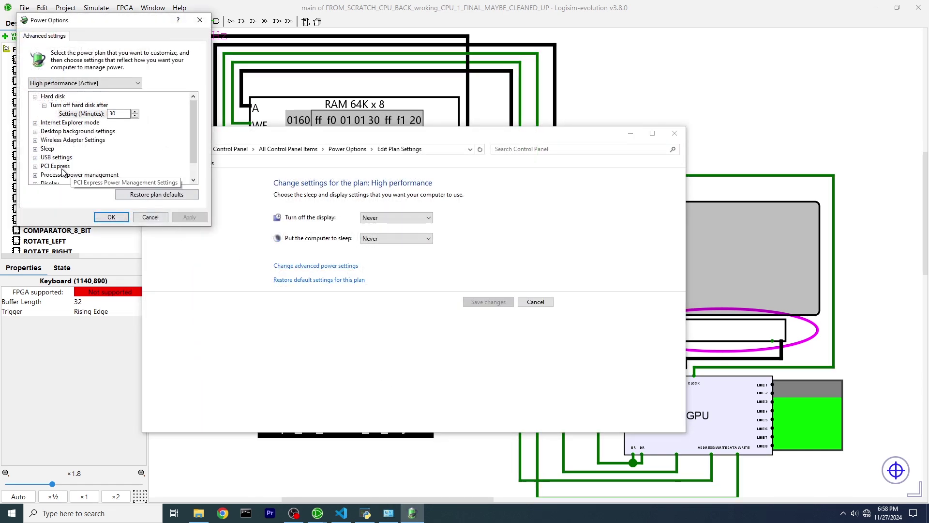
pyautogui.click(35, 175)
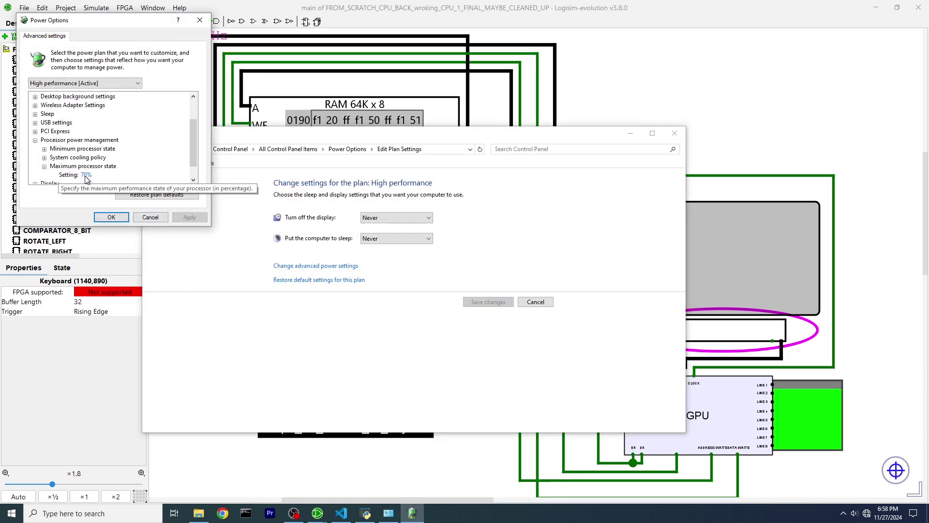
pyautogui.moveTo(100, 175); pyautogui.dragTo(66, 175)
pyautogui.write('100')
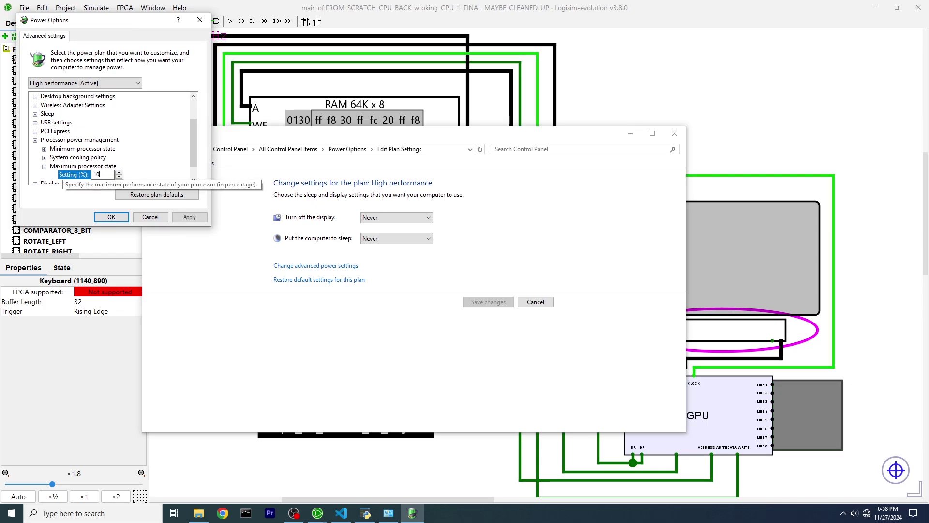
pyautogui.press('Return')
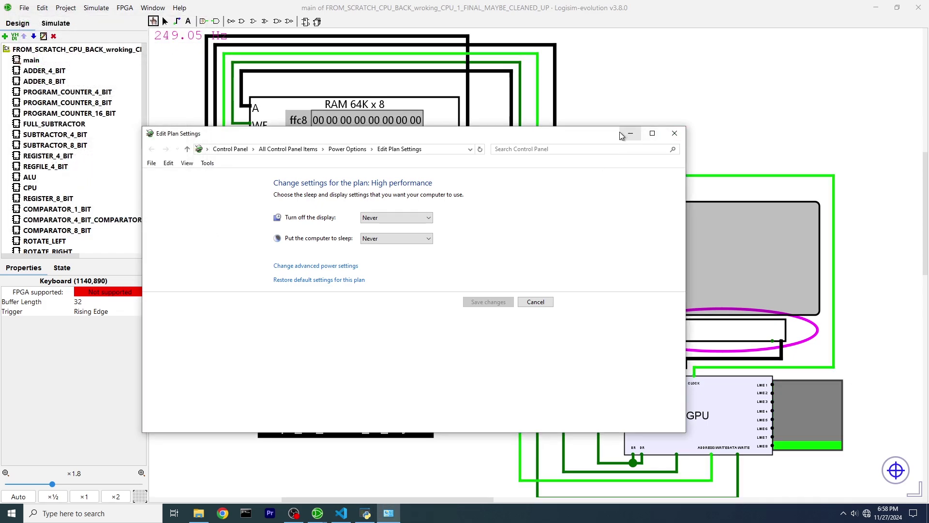
pyautogui.click(630, 133)
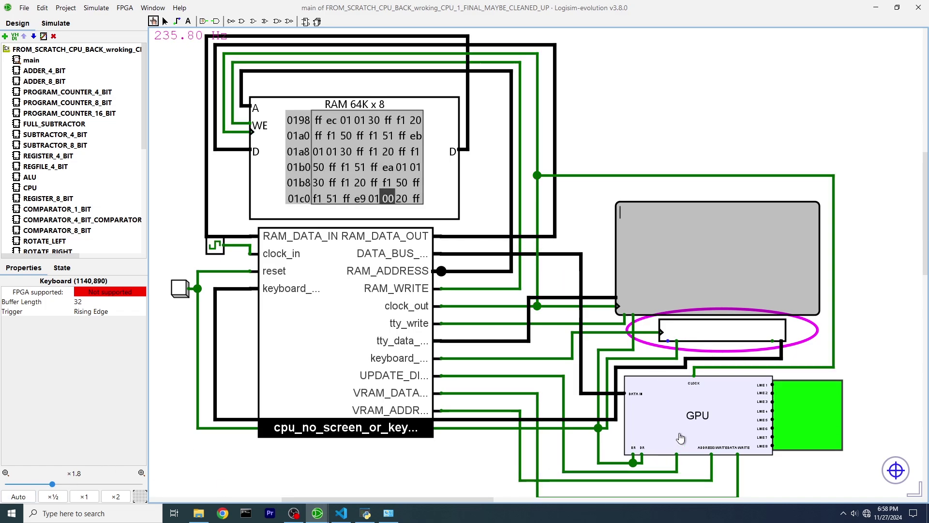
# View the whole internal circuit of the GPU while it runs, and return to the full main circuit.
pyautogui.rightClick(695, 425)
pyautogui.click(718, 481)
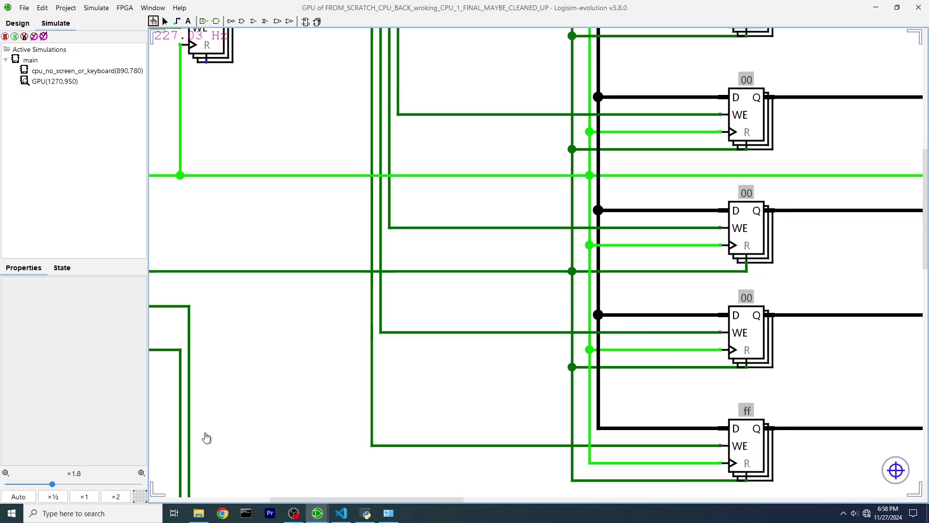
pyautogui.click(19, 496)
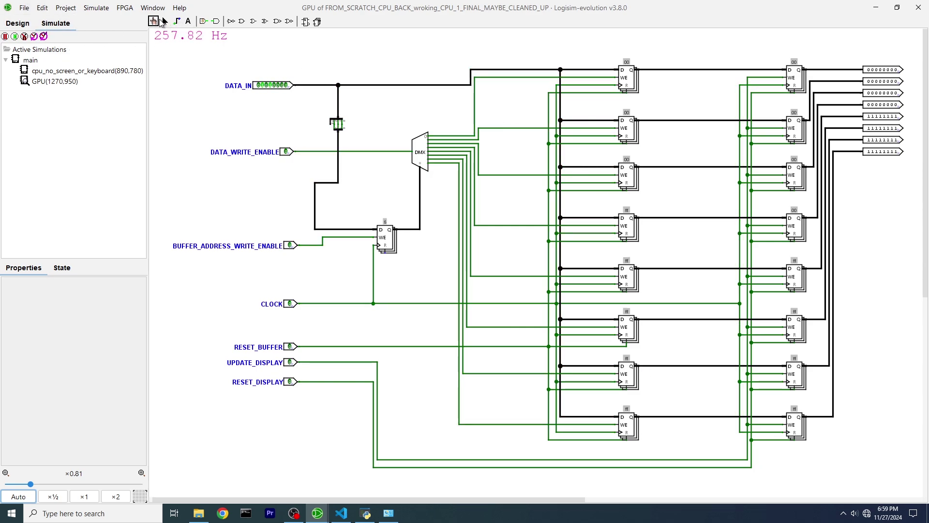
pyautogui.doubleClick(30, 60)
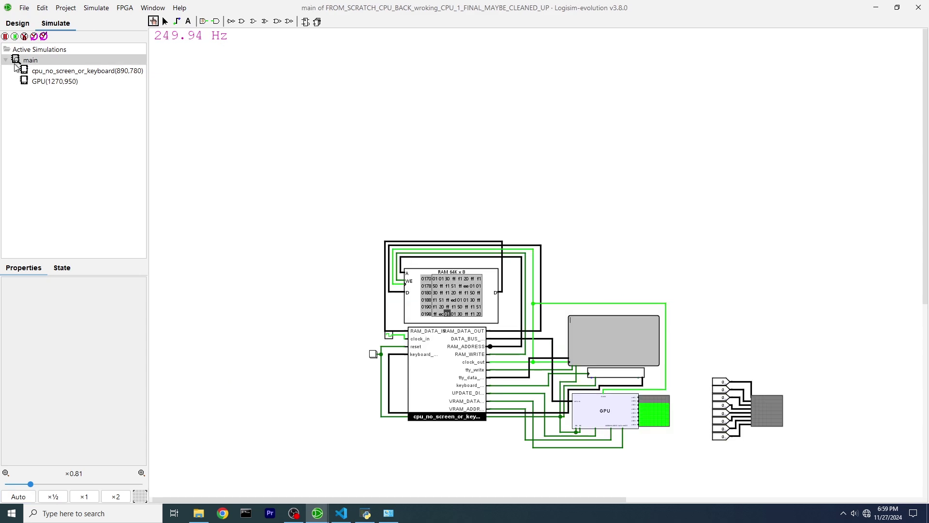
pyautogui.click(6, 498)
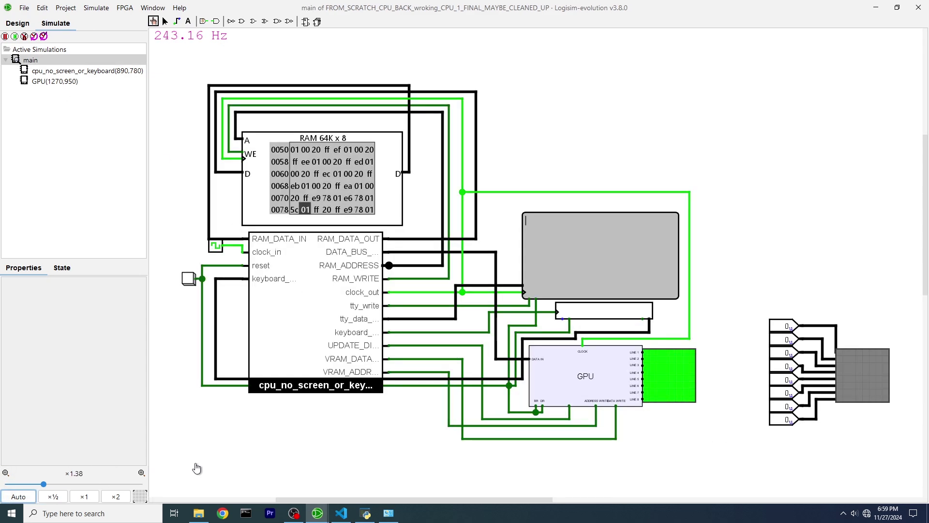
# Open the internal circuit of cpu_no_screen_or_keyboard and examine its layout, from the control logic up to the program counter, registers and ALU.
pyautogui.rightClick(304, 310)
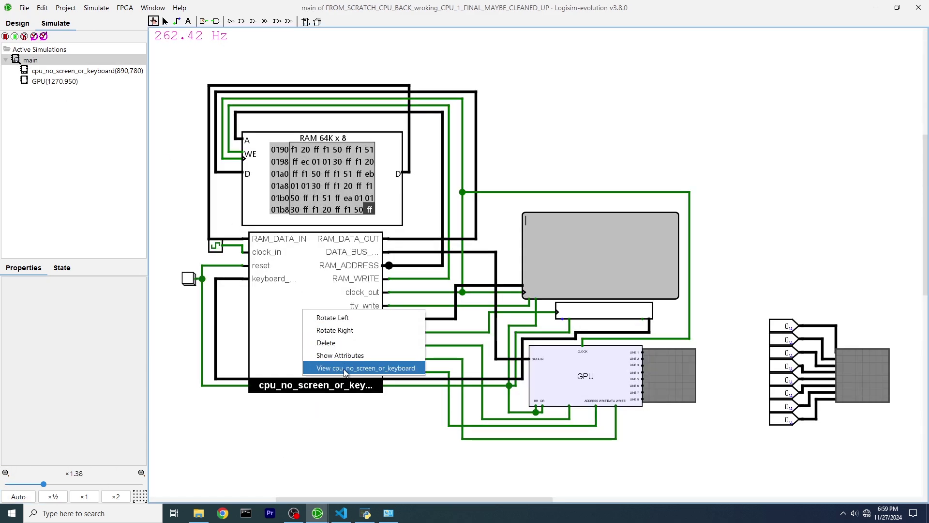
pyautogui.click(345, 368)
pyautogui.click(12, 498)
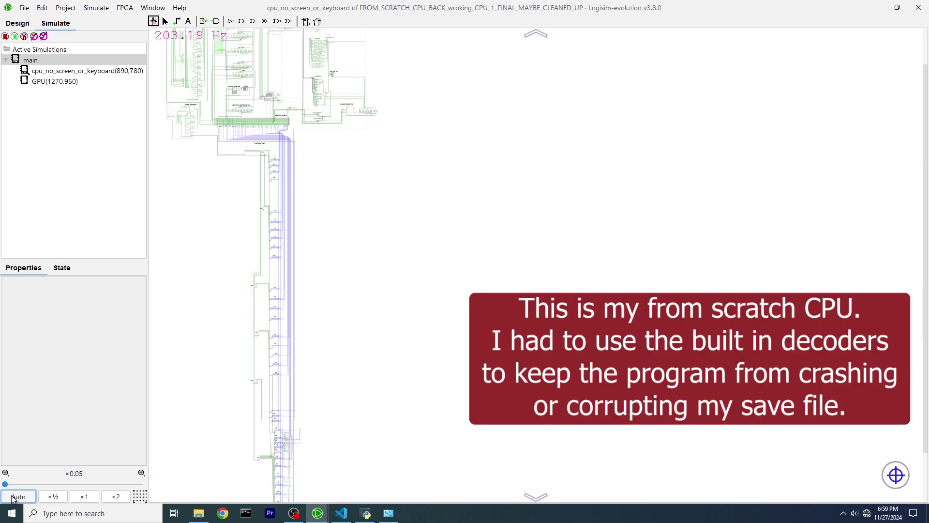
pyautogui.scroll(-5, 201, 471)
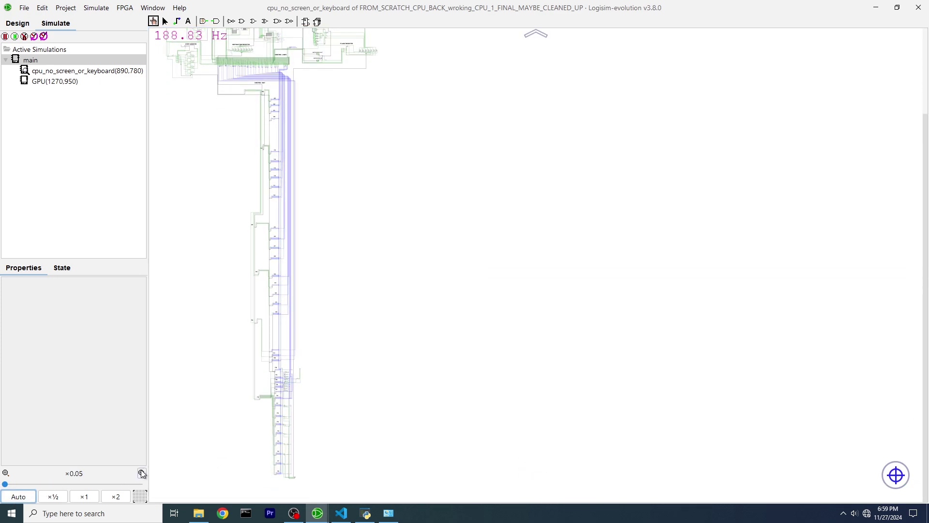
pyautogui.scroll(5, 427, 278)
pyautogui.moveTo(403, 229); pyautogui.dragTo(389, 441)
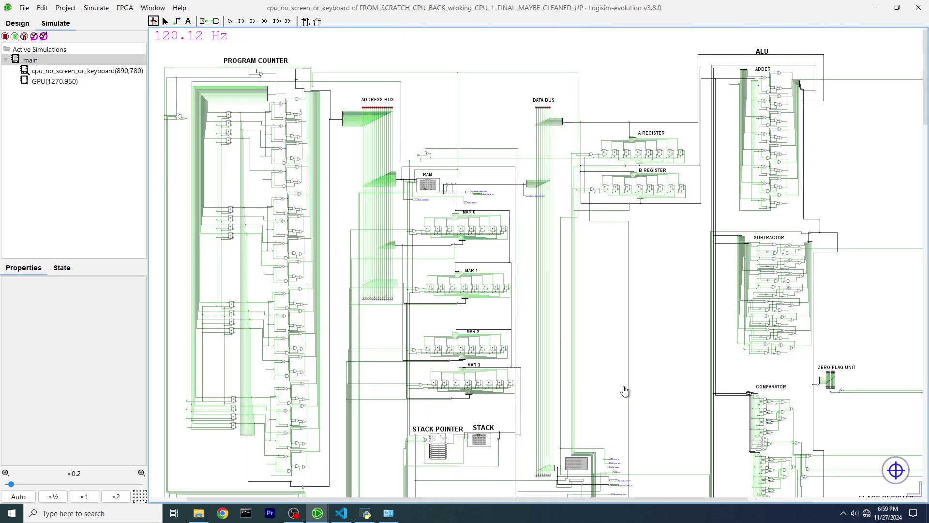
# Examine the CPU's buses, registers and ALU, and follow the control unit's opcode decoders from the 00 group to the 70 group and back.
pyautogui.moveTo(643, 327); pyautogui.dragTo(569, 313)
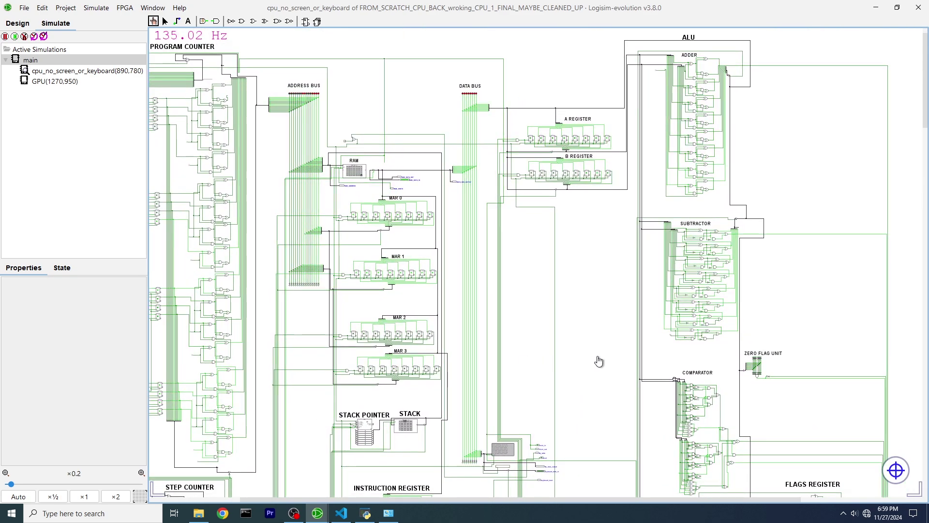
pyautogui.moveTo(597, 361); pyautogui.dragTo(434, 361)
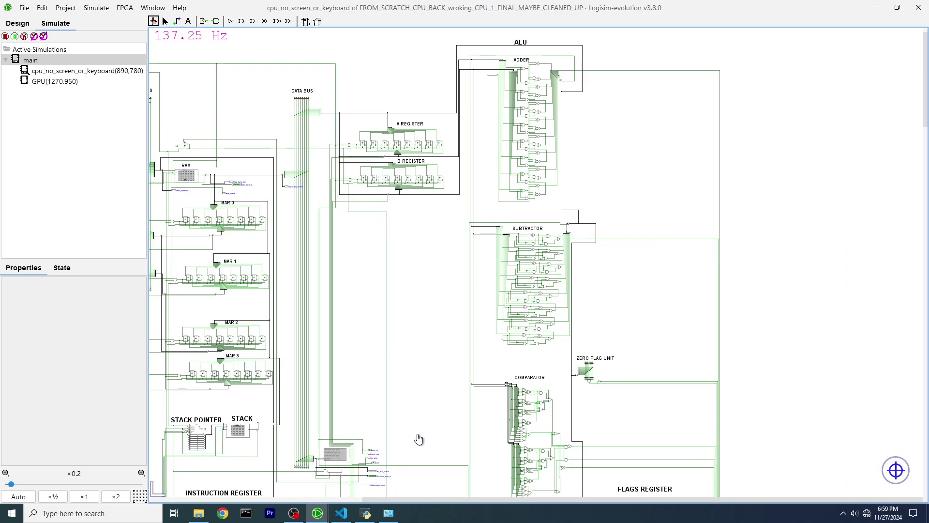
pyautogui.moveTo(417, 437); pyautogui.dragTo(463, 108)
pyautogui.moveTo(602, 402); pyautogui.dragTo(583, 148)
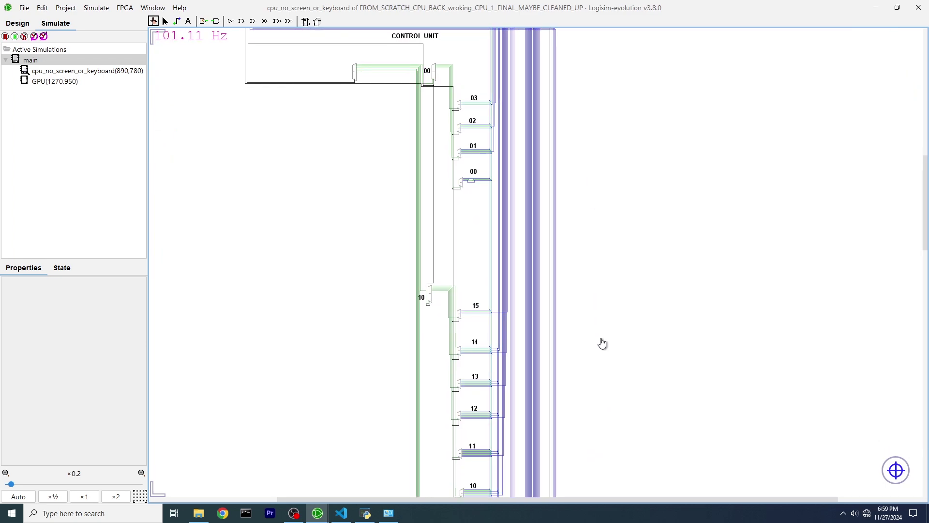
pyautogui.moveTo(601, 342); pyautogui.dragTo(572, 97)
pyautogui.moveTo(589, 356); pyautogui.dragTo(567, 167)
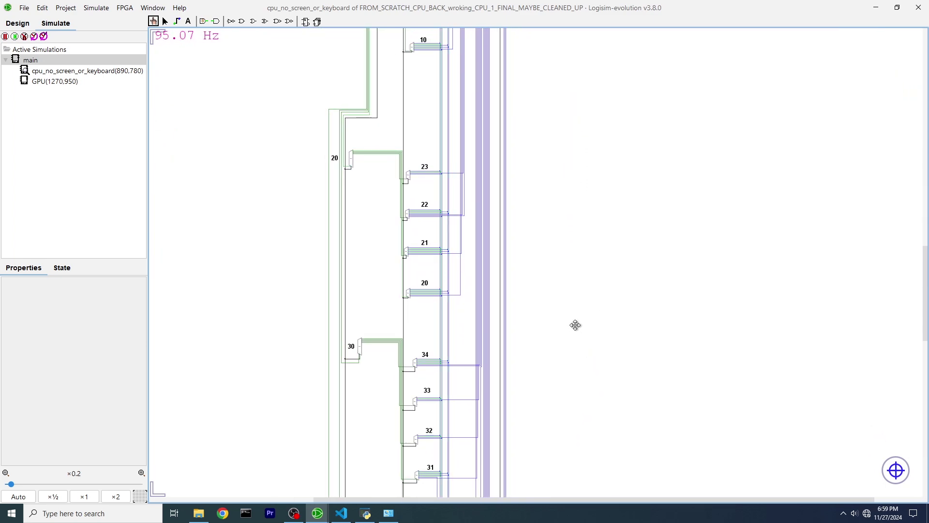
pyautogui.moveTo(574, 323); pyautogui.dragTo(551, 127)
pyautogui.moveTo(557, 303); pyautogui.dragTo(545, 187)
pyautogui.moveTo(556, 365); pyautogui.dragTo(553, 239)
pyautogui.moveTo(537, 411); pyautogui.dragTo(538, 225)
pyautogui.scroll(15, 538, 225)
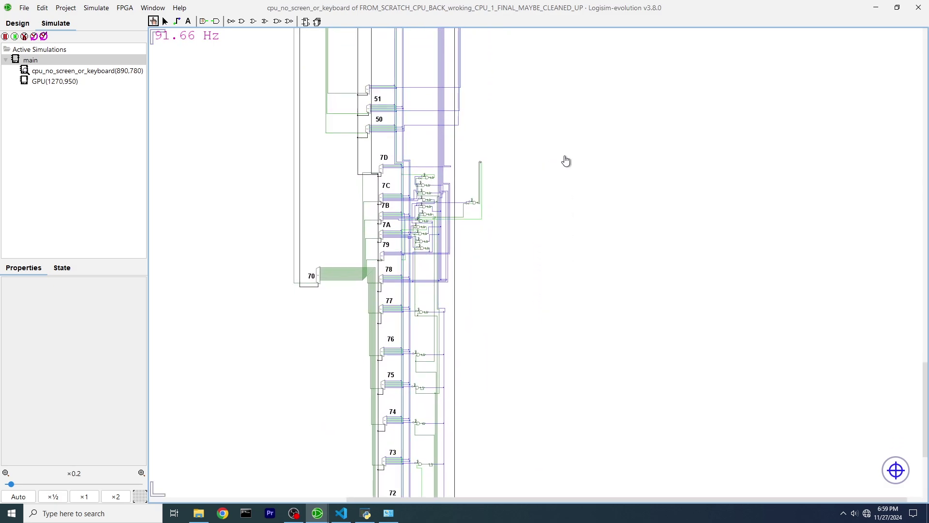
pyautogui.scroll(20, 569, 323)
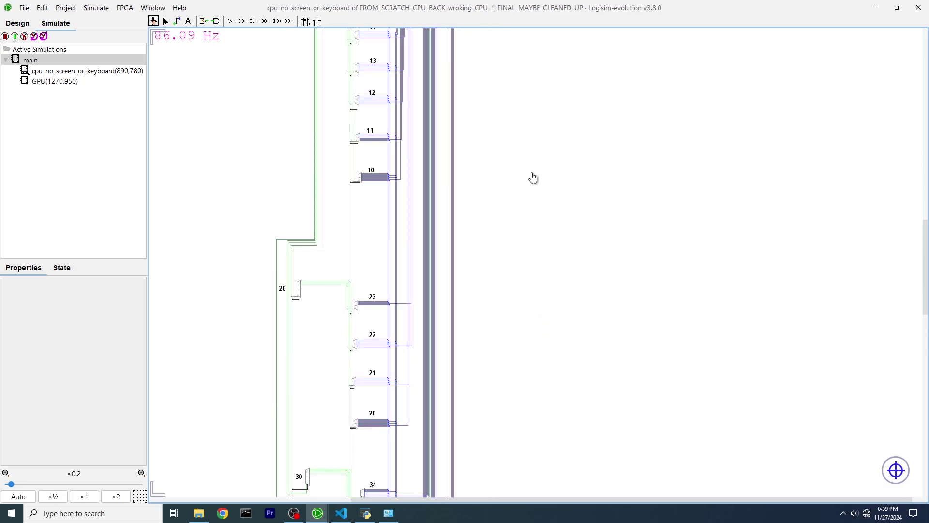
pyautogui.scroll(4, 571, 295)
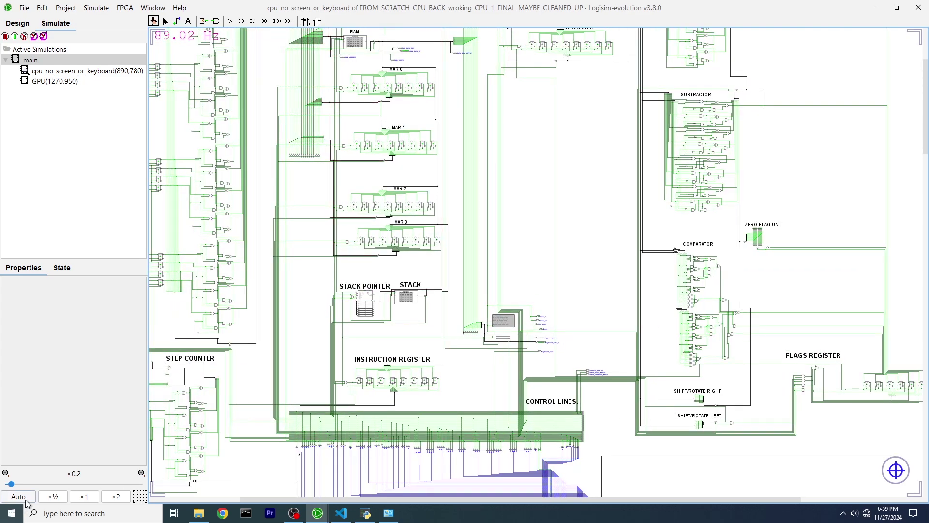
# Fit the whole CPU circuit in view, and return to the full main circuit.
pyautogui.click(29, 498)
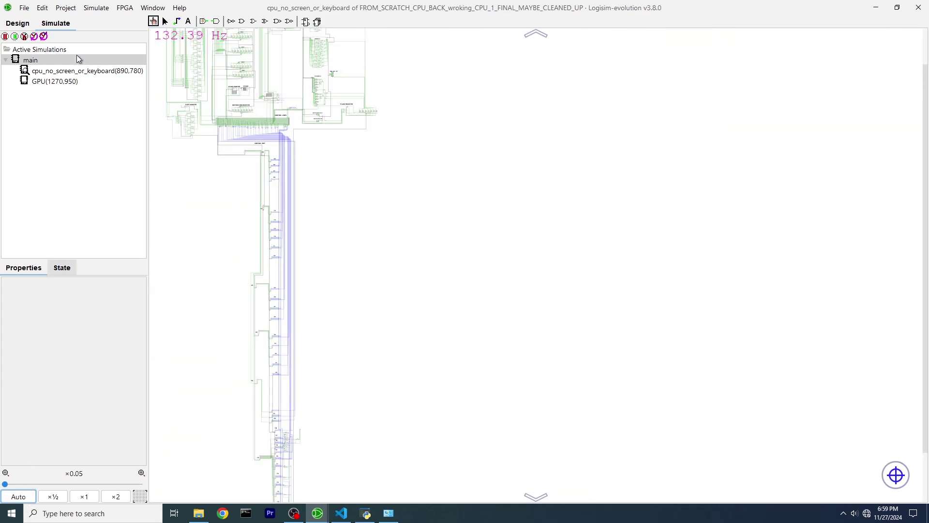
pyautogui.doubleClick(18, 60)
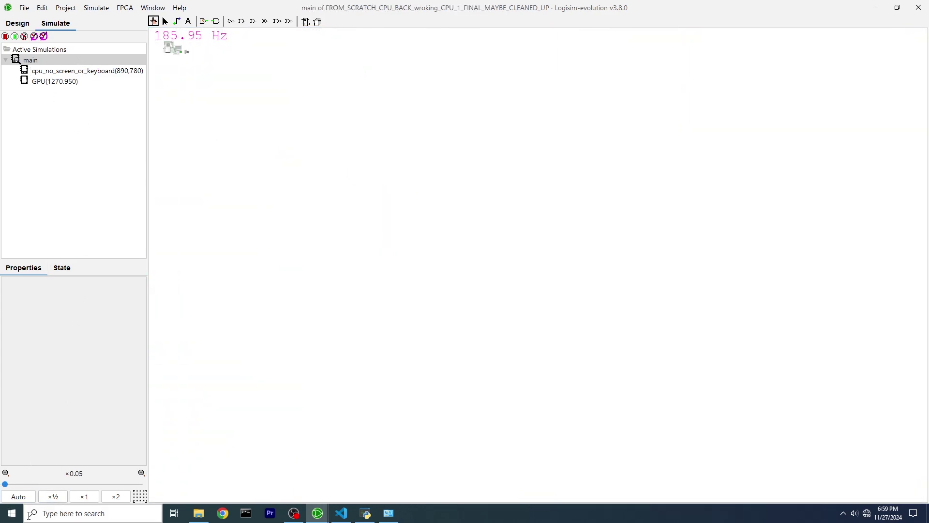
pyautogui.click(18, 496)
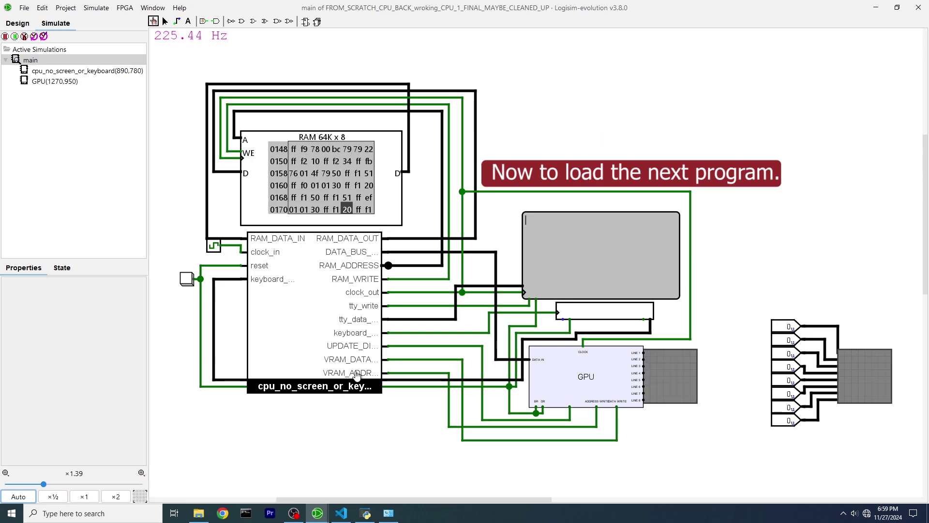
# Switch to the Assembly Text Editor & Assembler and load FIB.asm from the FROM SCRATCH CPU folder.
pyautogui.click(365, 513)
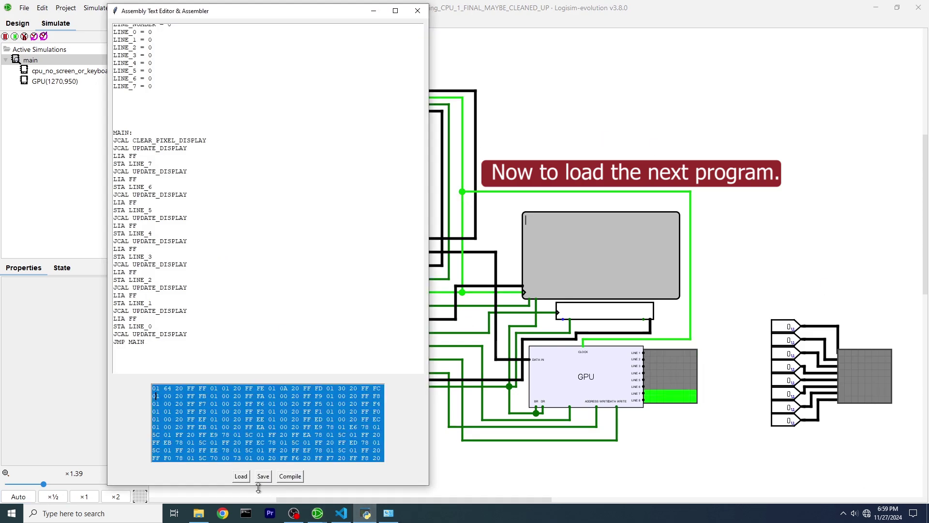
pyautogui.click(242, 478)
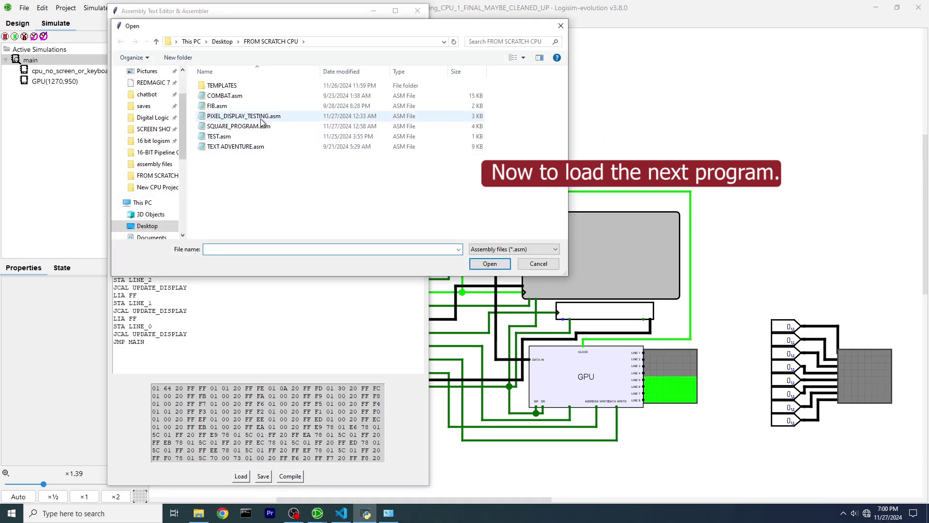
pyautogui.click(247, 97)
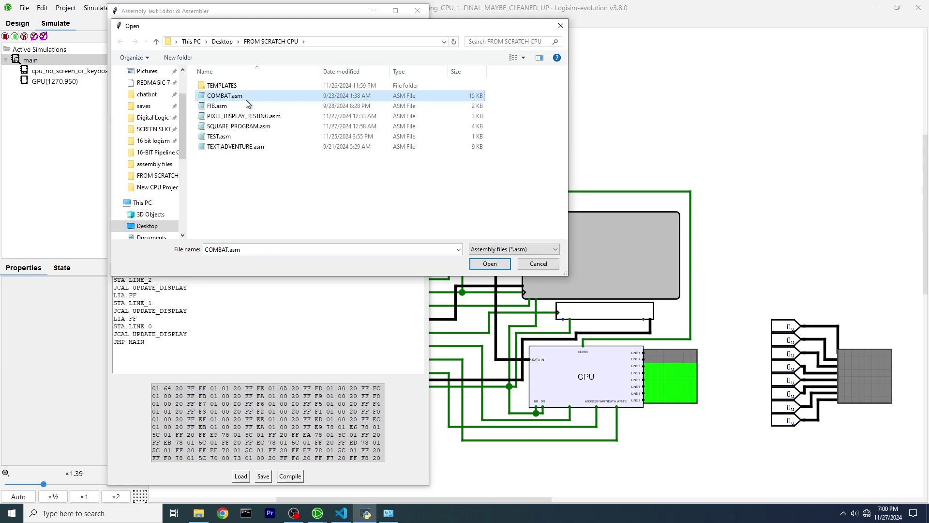
pyautogui.click(247, 106)
pyautogui.click(489, 264)
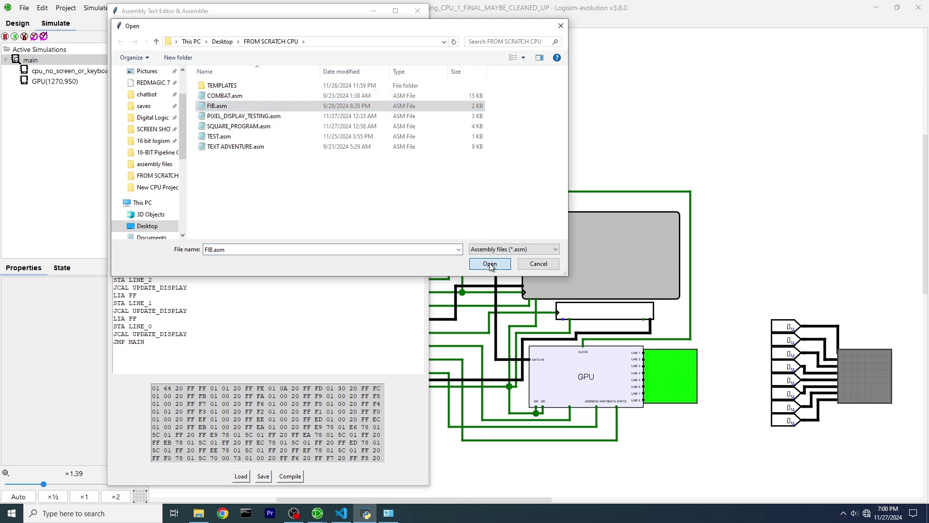
# Compile the Fibonacci program and copy all of its machine code for use in Logisim-evolution.
pyautogui.click(295, 476)
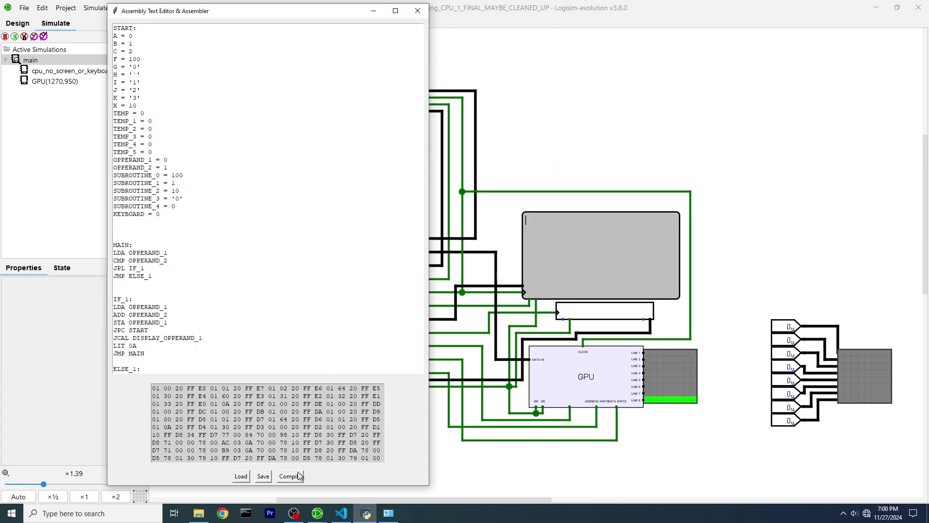
pyautogui.tripleClick(305, 419)
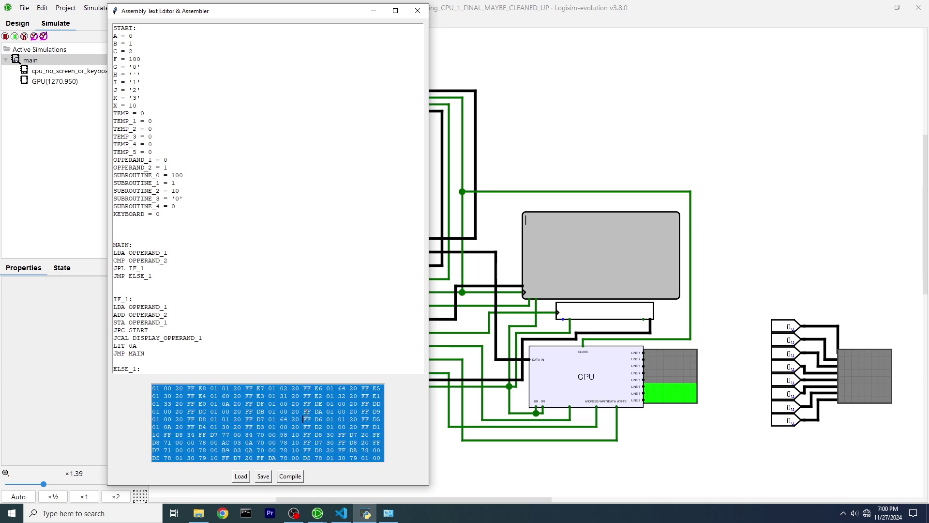
pyautogui.click(520, 90)
# Replace the entire contents of the 64K x 8 RAM with the copied Fibonacci machine code and reset the CPU to run it.
pyautogui.rightClick(325, 167)
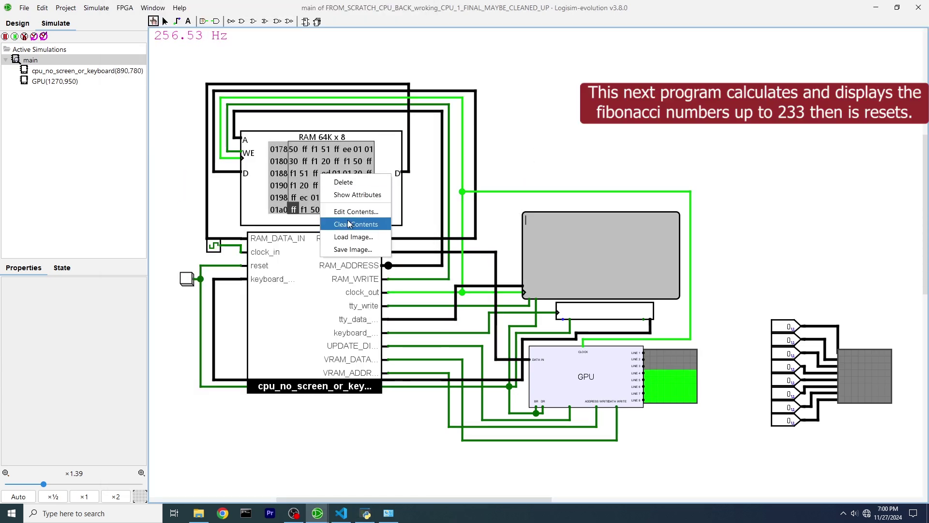
pyautogui.click(363, 209)
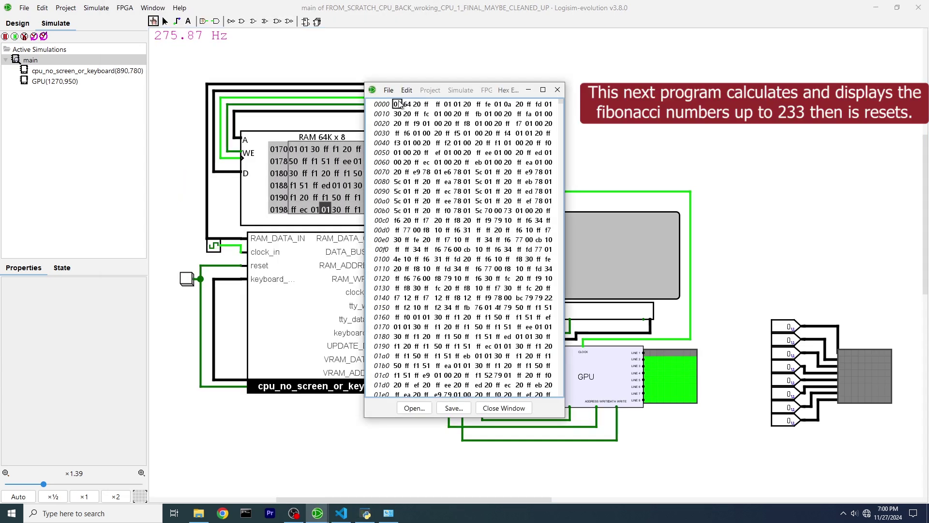
pyautogui.hotkey('ctrl', 'a')
pyautogui.press('Delete')
pyautogui.click(399, 116)
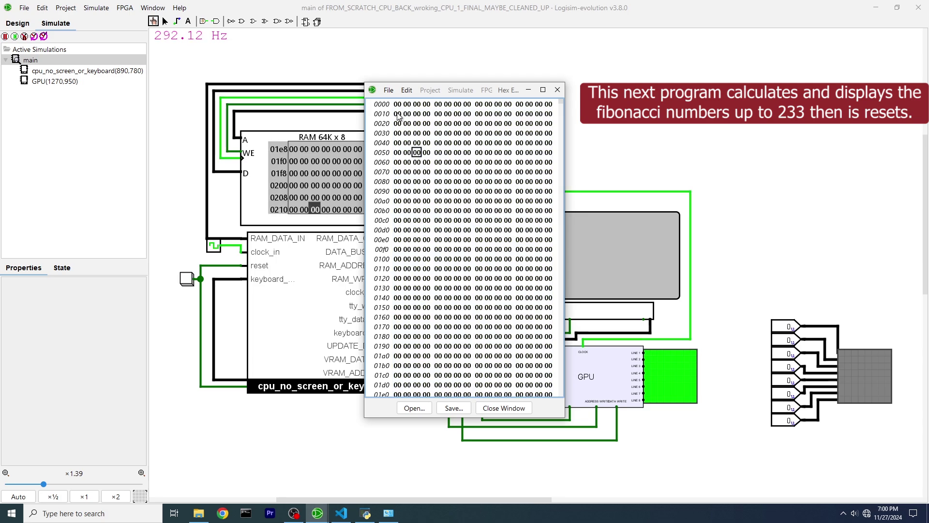
pyautogui.click(690, 118)
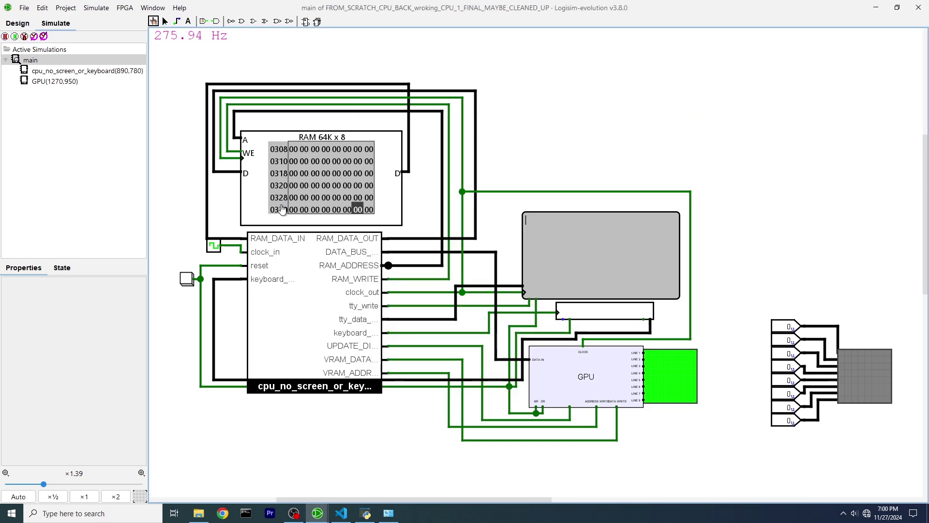
pyautogui.click(187, 279)
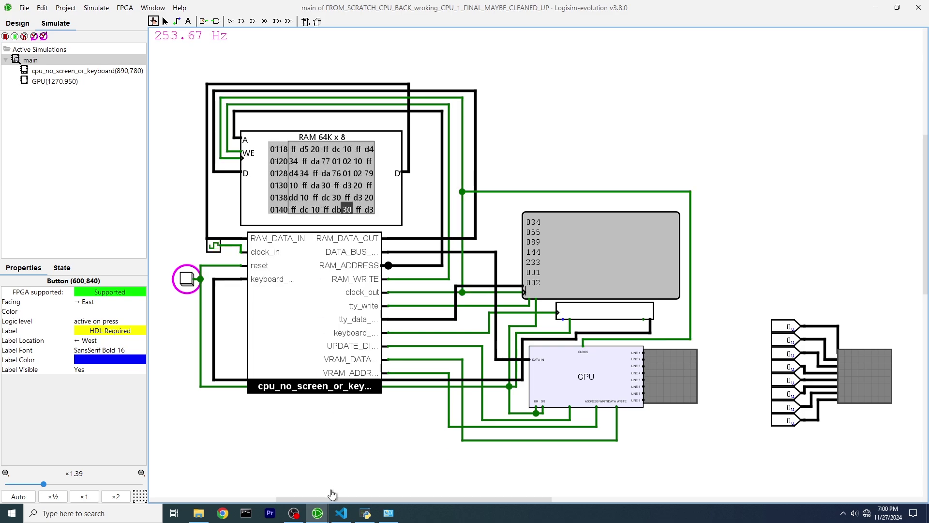
# Switch to the Assembly Text Editor & Assembler and load SQUARE_PROGRAM.asm.
pyautogui.click(367, 513)
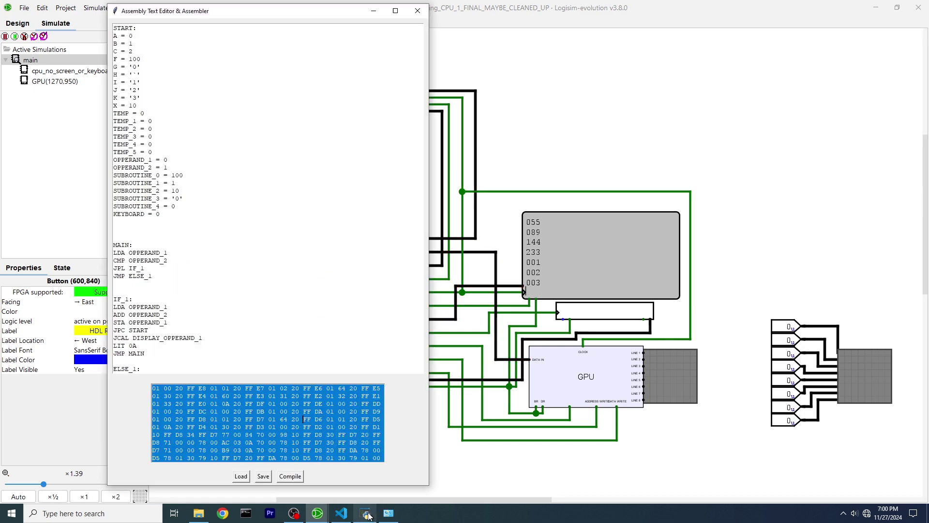
pyautogui.click(244, 477)
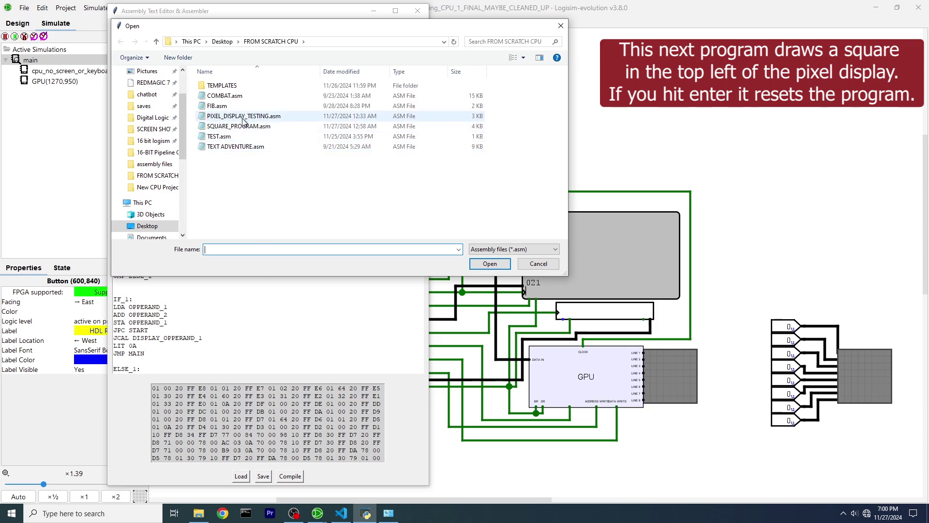
pyautogui.click(245, 128)
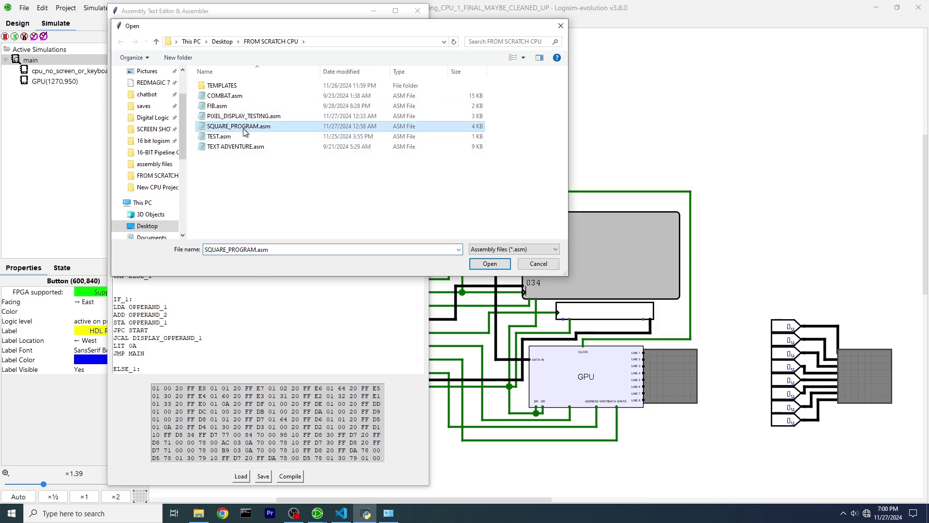
pyautogui.click(489, 266)
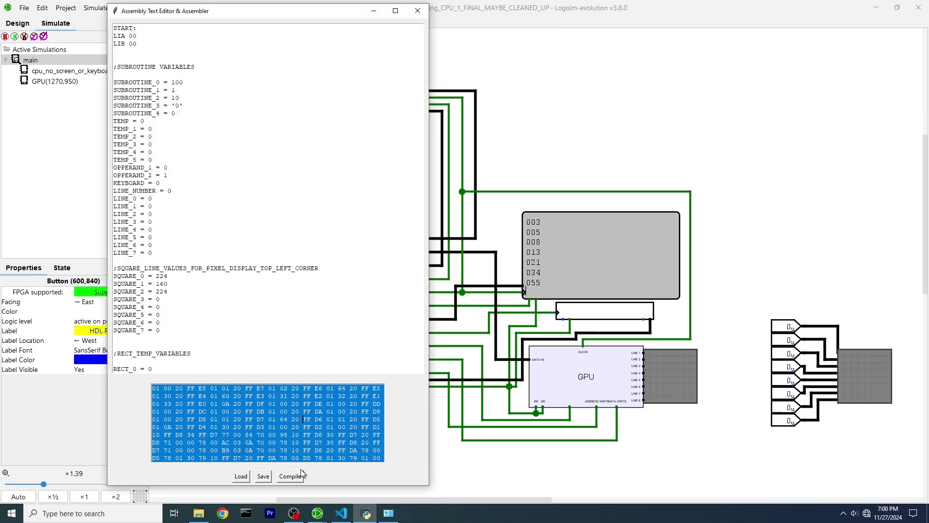
# Compile the square program and copy all of its machine code for use in Logisim-evolution.
pyautogui.click(299, 477)
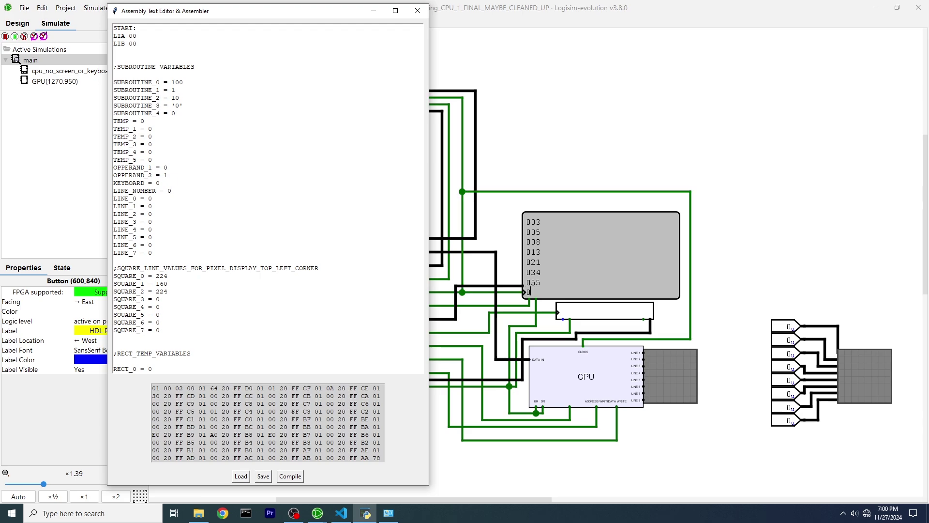
pyautogui.hotkey('ctrl', 'a')
pyautogui.click(512, 118)
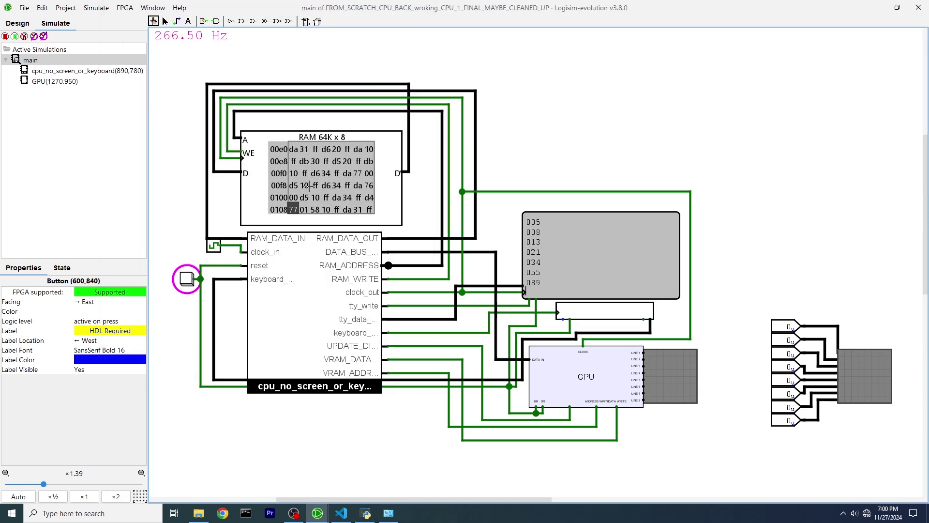
# Clear the entire contents of the 64K x 8 RAM and paste the square program's machine code from address 0000.
pyautogui.rightClick(376, 182)
pyautogui.click(425, 222)
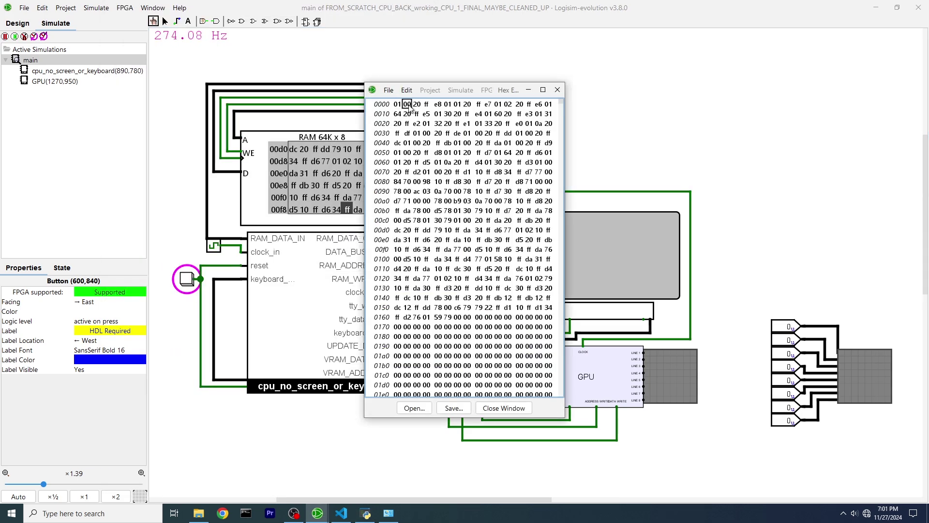
pyautogui.hotkey('ctrl', 'a')
pyautogui.press('Delete')
pyautogui.click(488, 181)
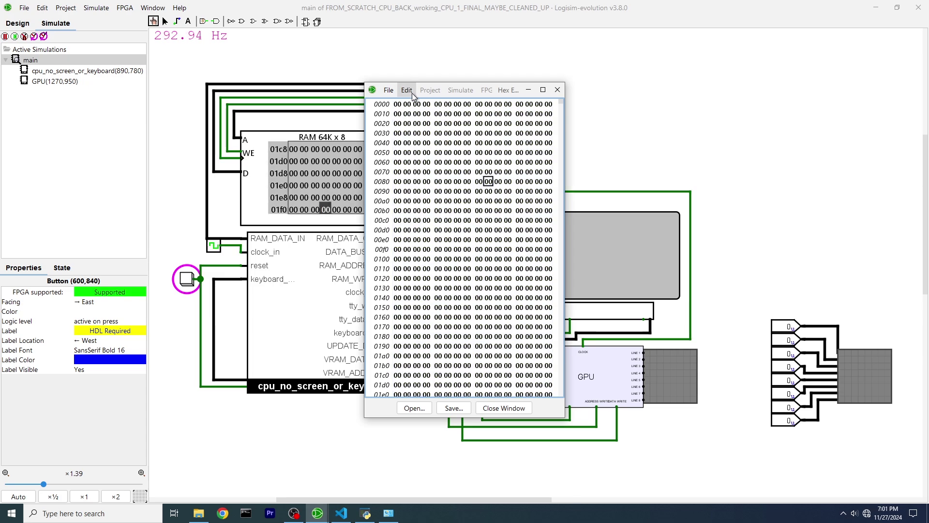
pyautogui.hotkey('ctrl', 'v')
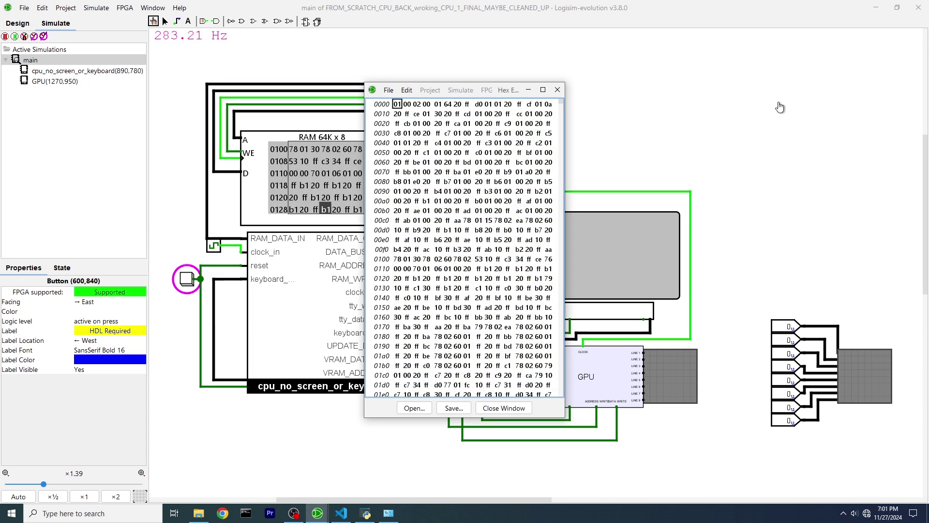
# Reset the CPU to run the square program and activate the keyboard component for input.
pyautogui.click(780, 107)
pyautogui.click(189, 280)
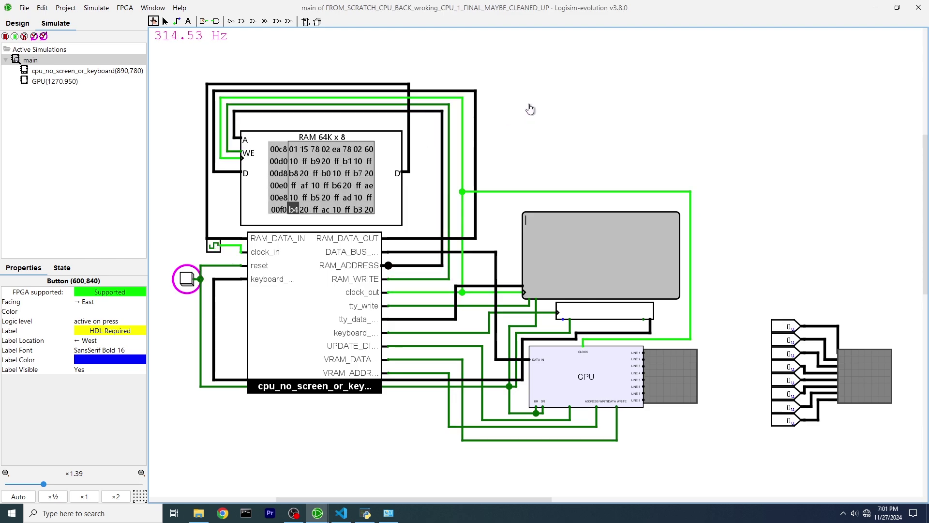
pyautogui.click(609, 316)
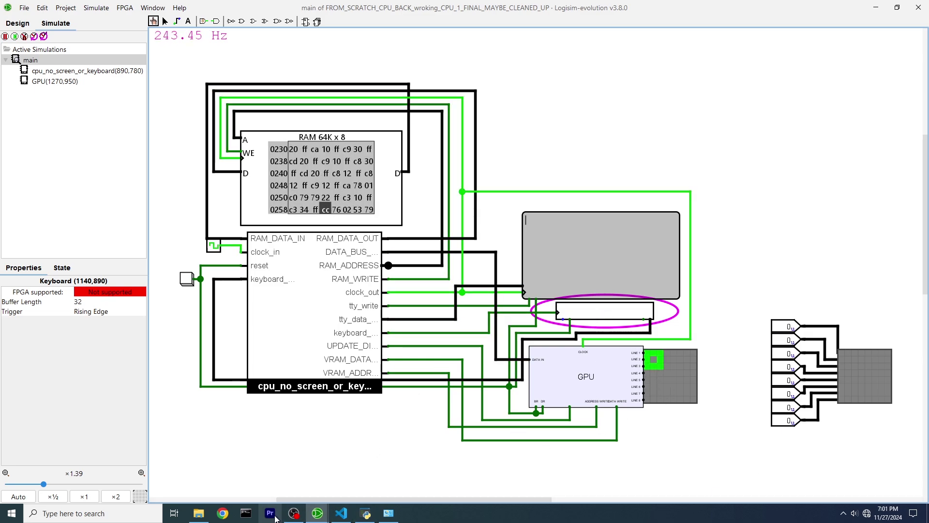
# Switch to the Assembly Text Editor & Assembler and load COMBAT.asm.
pyautogui.click(370, 517)
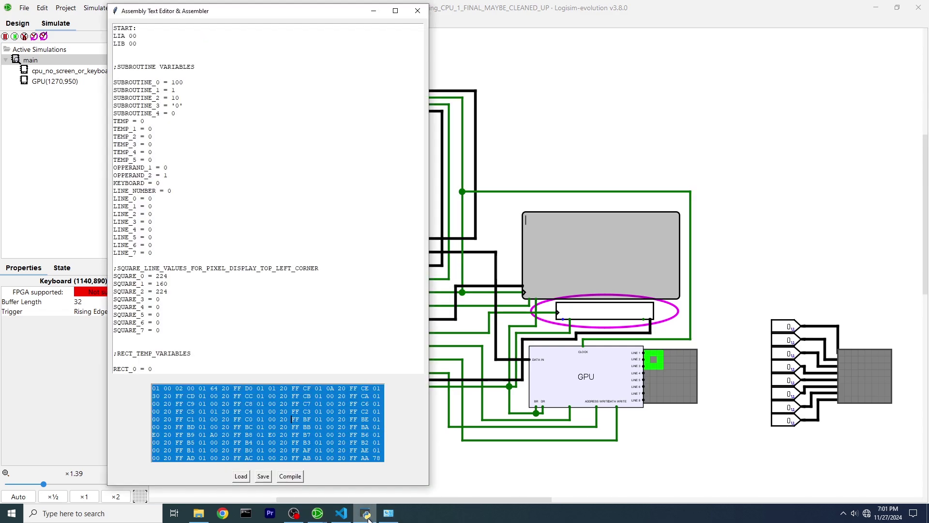
pyautogui.click(240, 476)
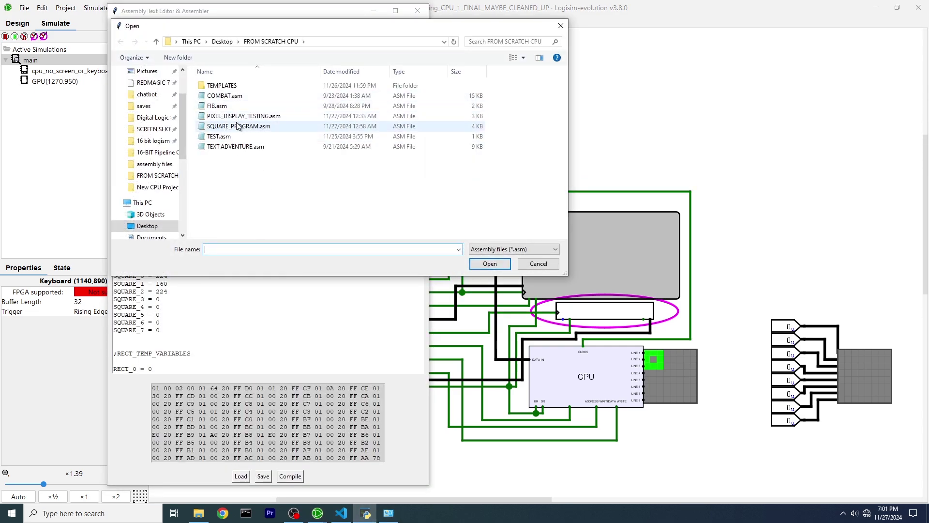
pyautogui.click(237, 96)
pyautogui.click(491, 264)
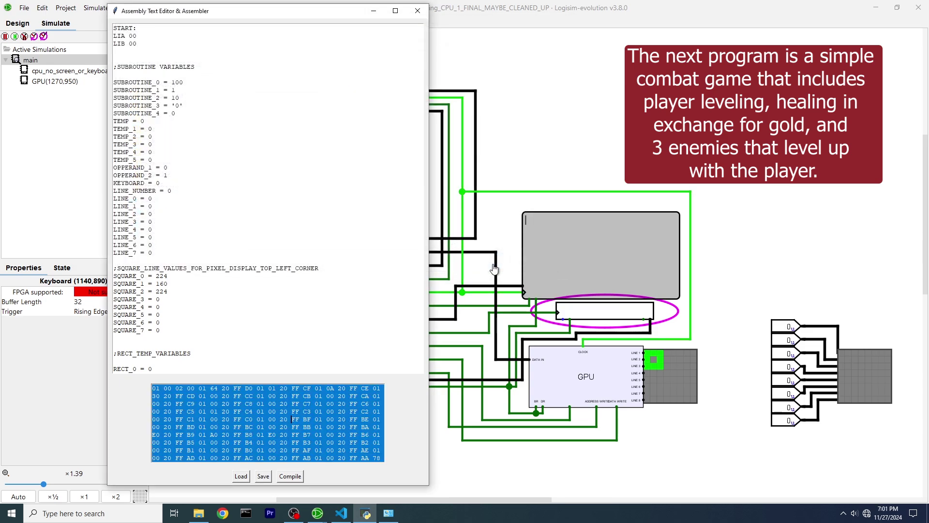
# Compile the combat program, copy all of its machine code and return to Logisim-evolution.
pyautogui.click(283, 478)
pyautogui.hotkey('ctrl', 'a')
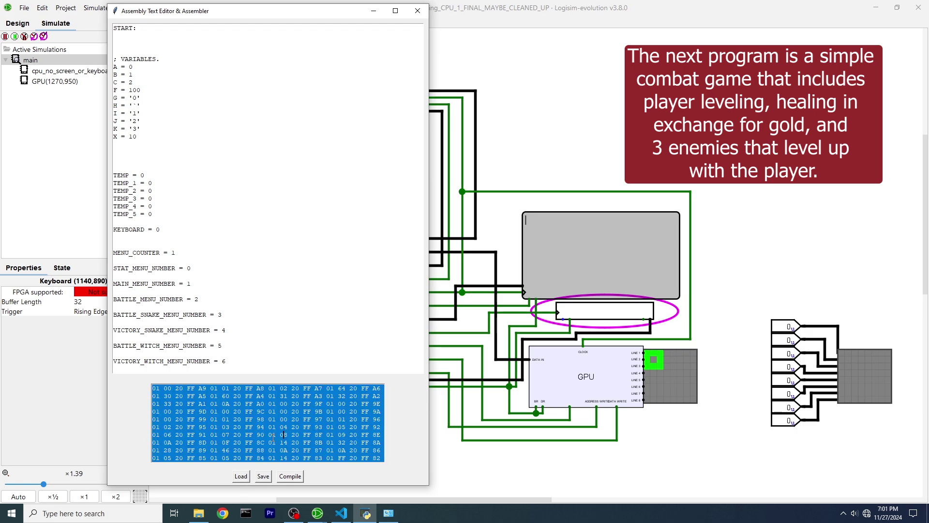
pyautogui.click(531, 152)
# Clear the entire contents of the 64K x 8 RAM and paste the combat program's machine code from address 0000.
pyautogui.rightClick(292, 190)
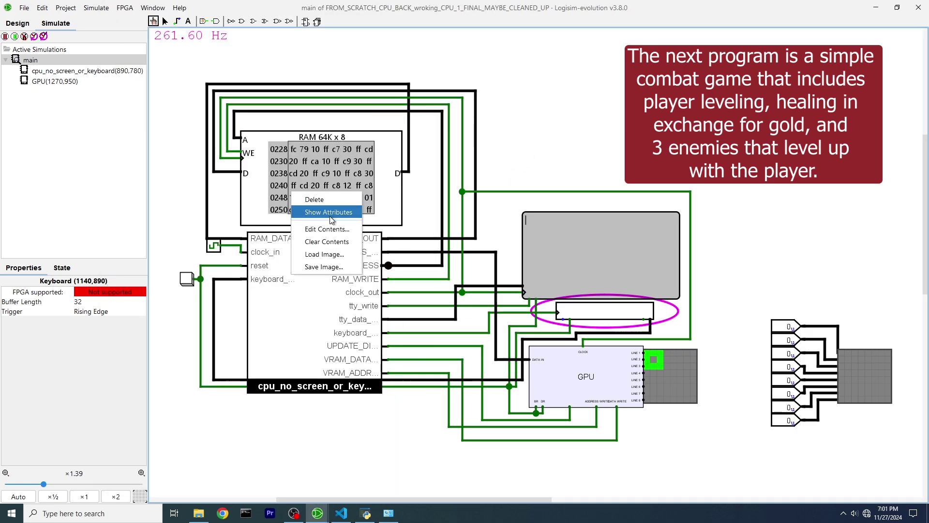
pyautogui.click(330, 226)
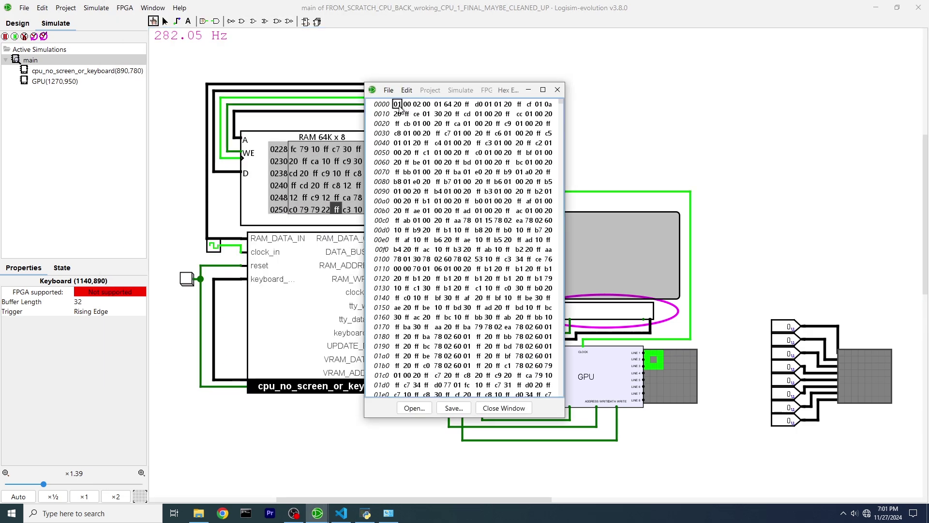
pyautogui.hotkey('ctrl', 'a')
pyautogui.press('Delete')
pyautogui.click(427, 162)
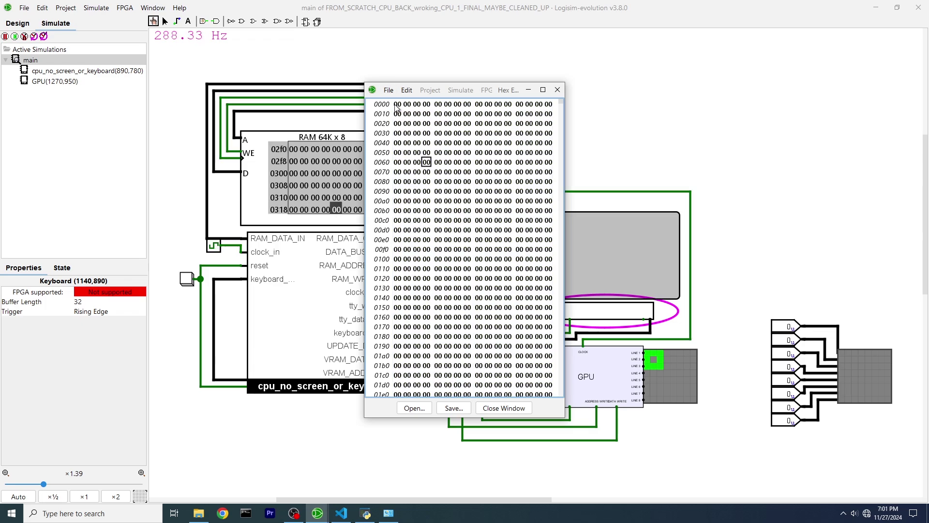
pyautogui.click(761, 60)
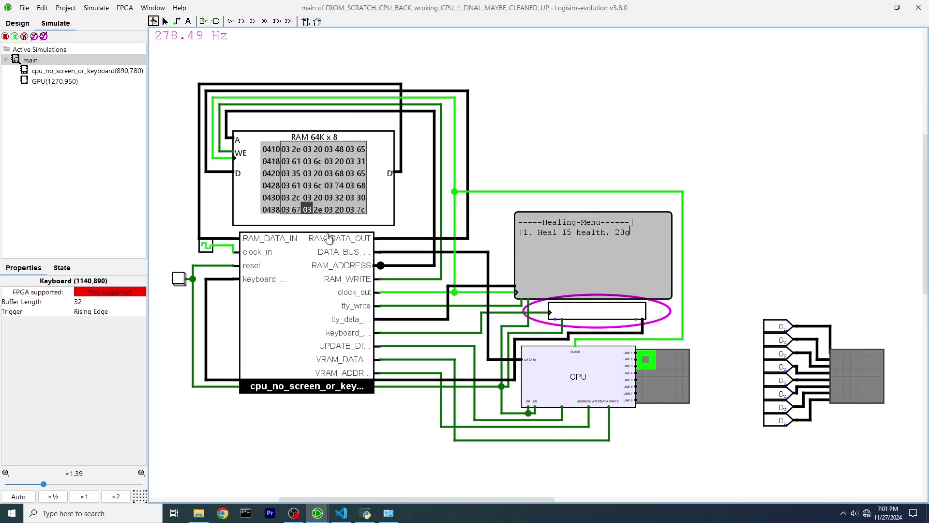
# Reset the CPU to run the combat game and send ` through the keyboard component to open the player stats.
pyautogui.click(180, 279)
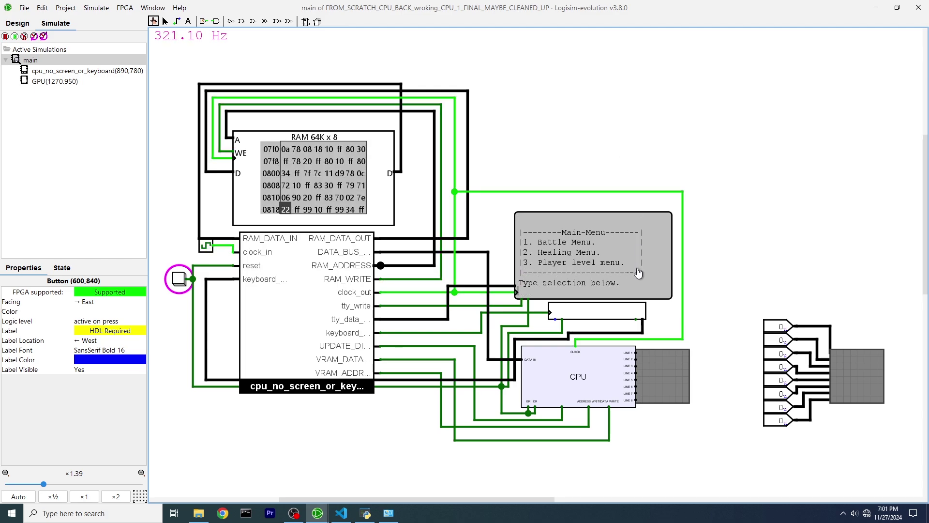
pyautogui.click(599, 310)
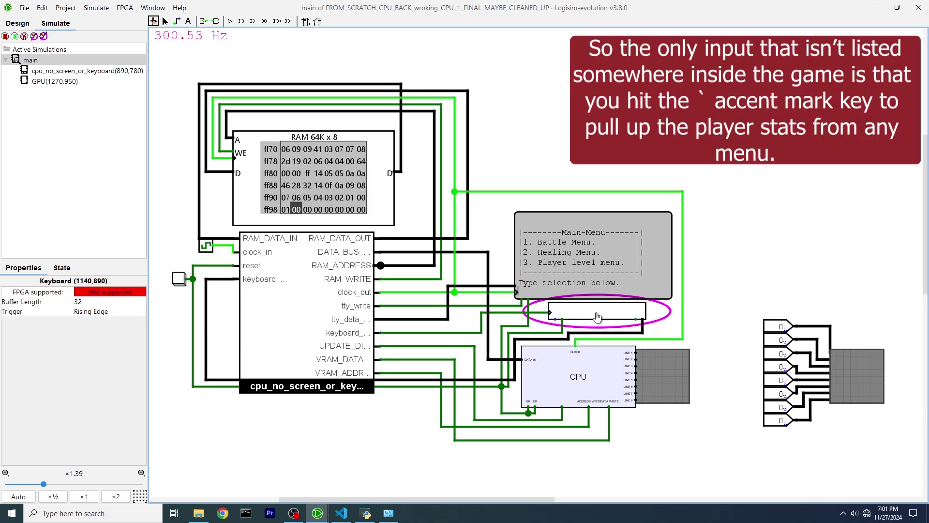
pyautogui.press('`')
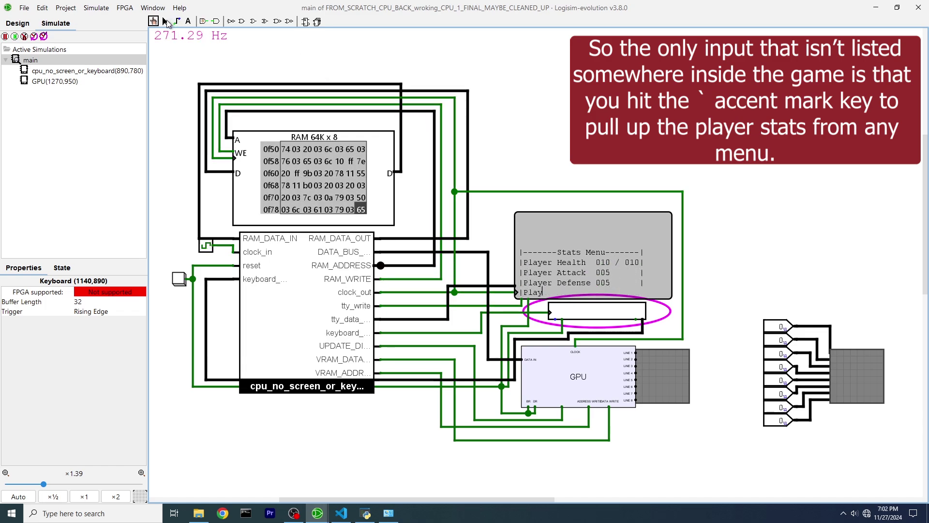
# Move the TTY display slightly up and to the right, away from the keyboard component, and reactivate the keyboard for input.
pyautogui.click(165, 21)
pyautogui.moveTo(581, 263); pyautogui.dragTo(585, 251)
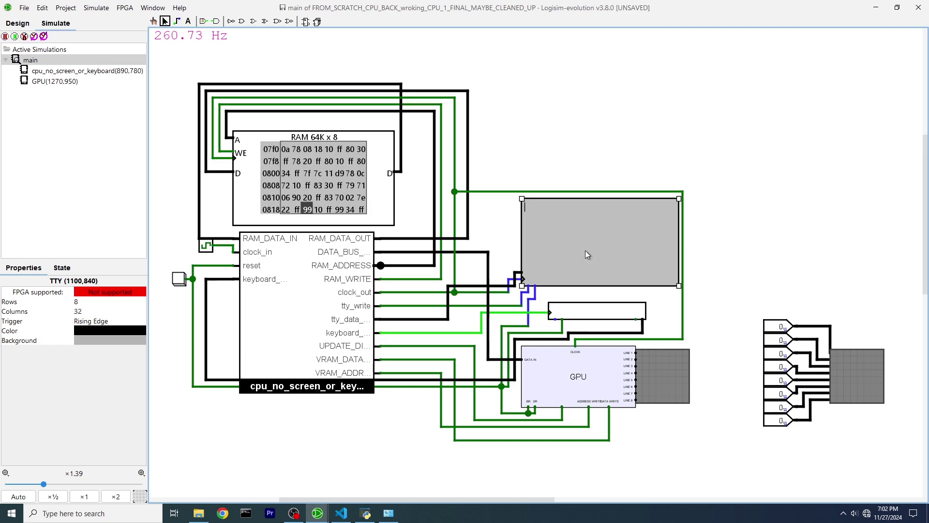
pyautogui.click(153, 21)
pyautogui.click(595, 311)
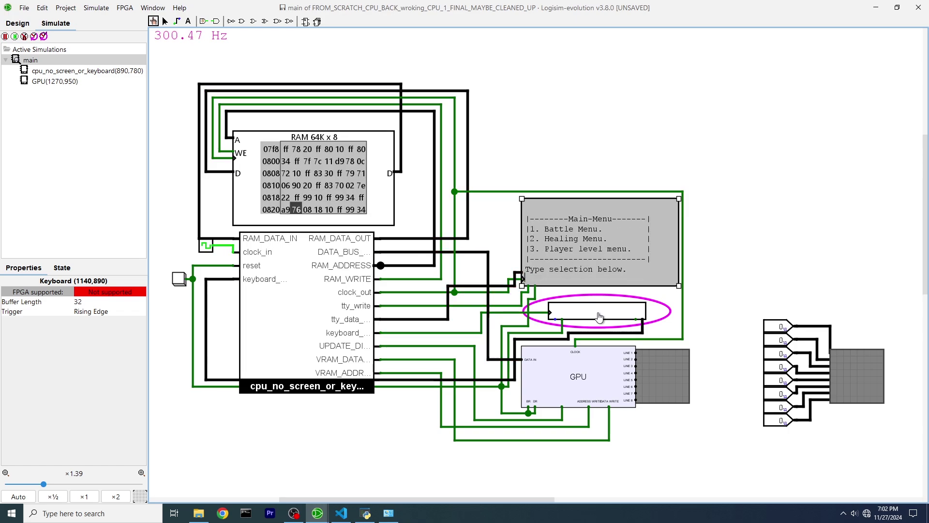
# Open the game's Battle Menu and fight the snake and the bandit with repeated attacks until both are killed.
pyautogui.write('1')
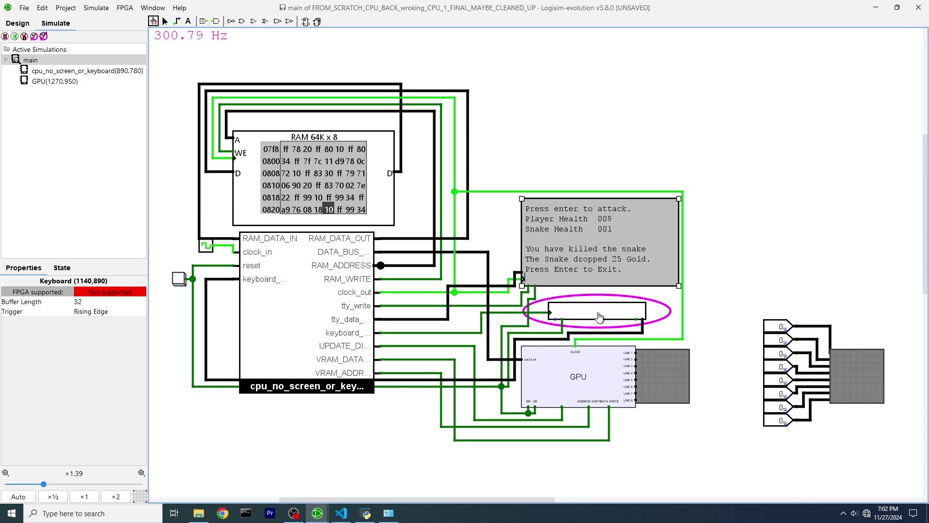
pyautogui.press('Return')
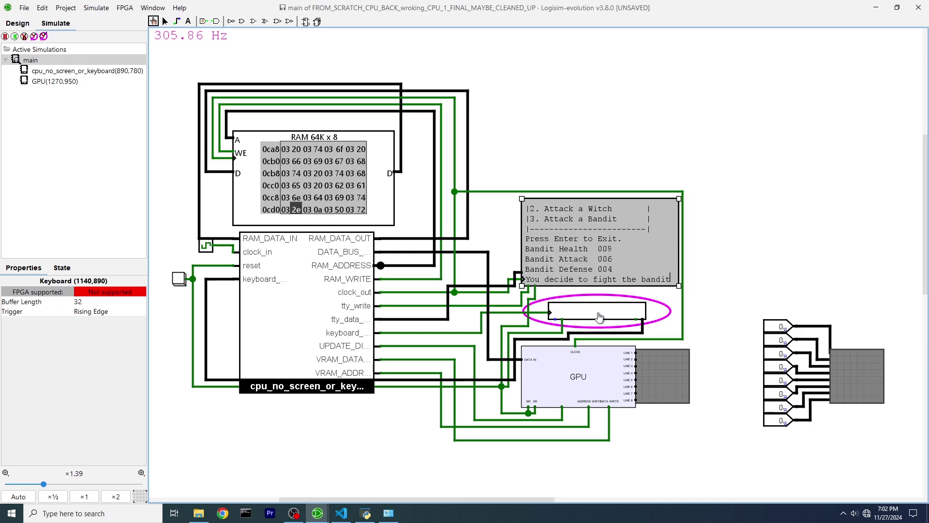
pyautogui.press('Return')
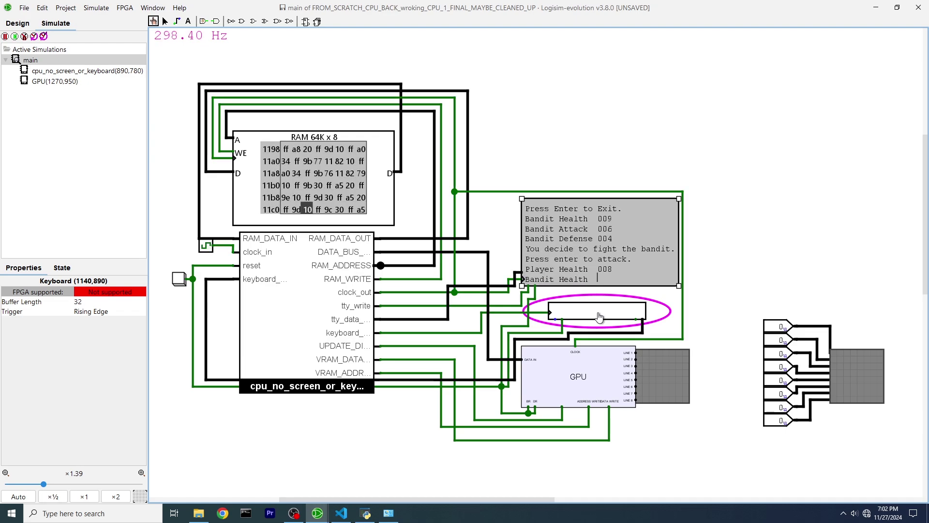
pyautogui.press('Return')
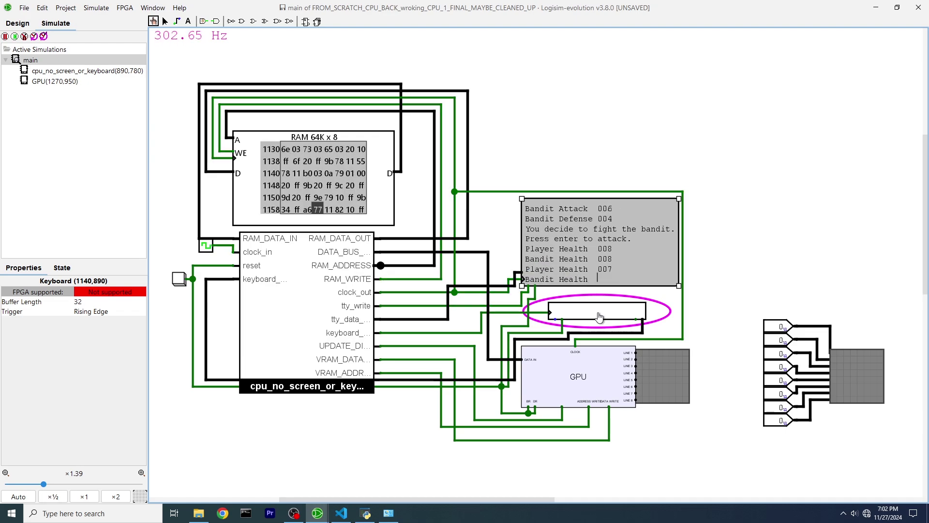
pyautogui.press('Return')
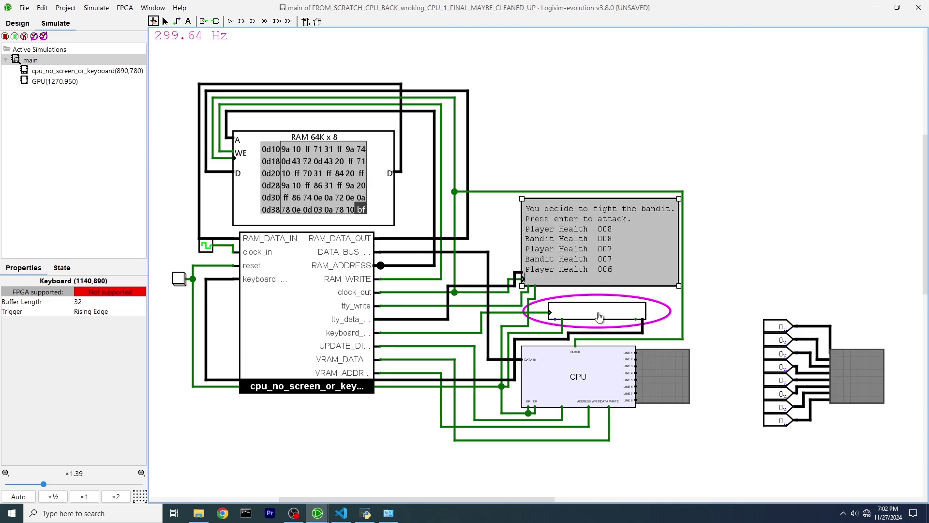
pyautogui.press('Return')
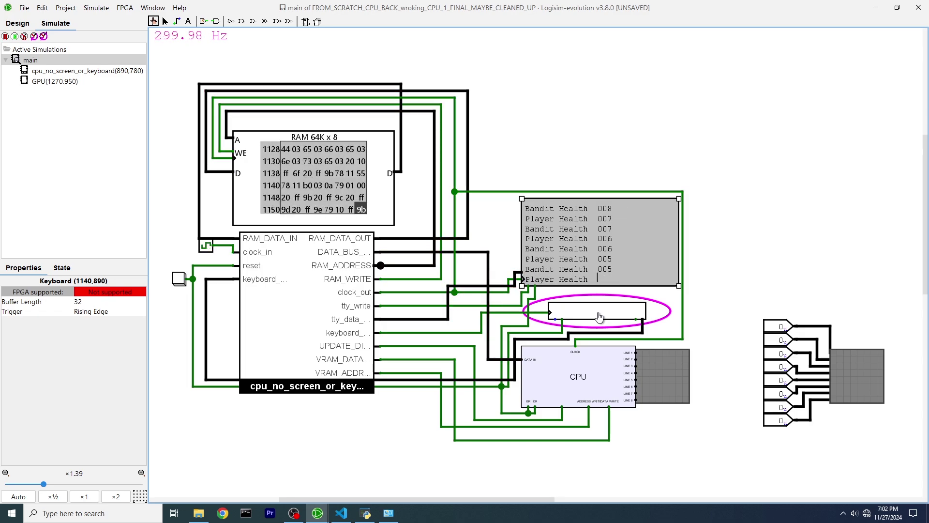
pyautogui.press('Return')
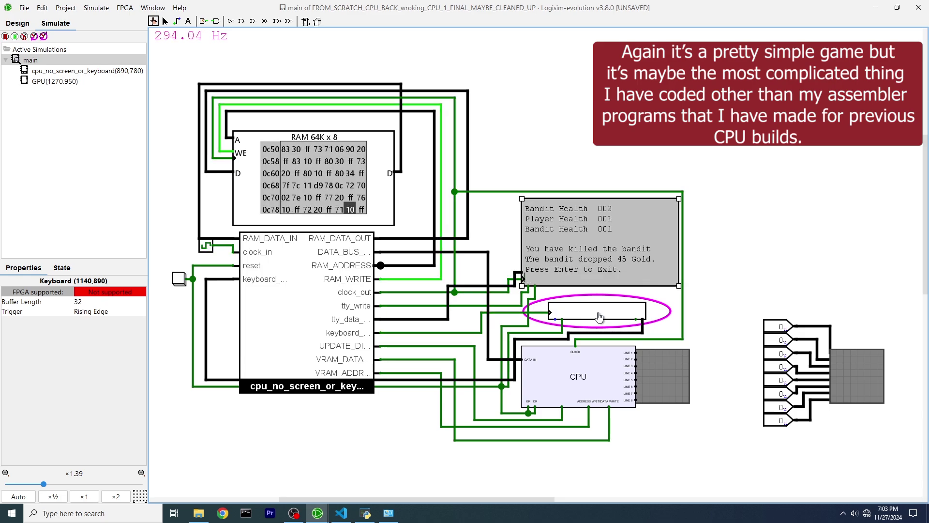
pyautogui.press('Return')
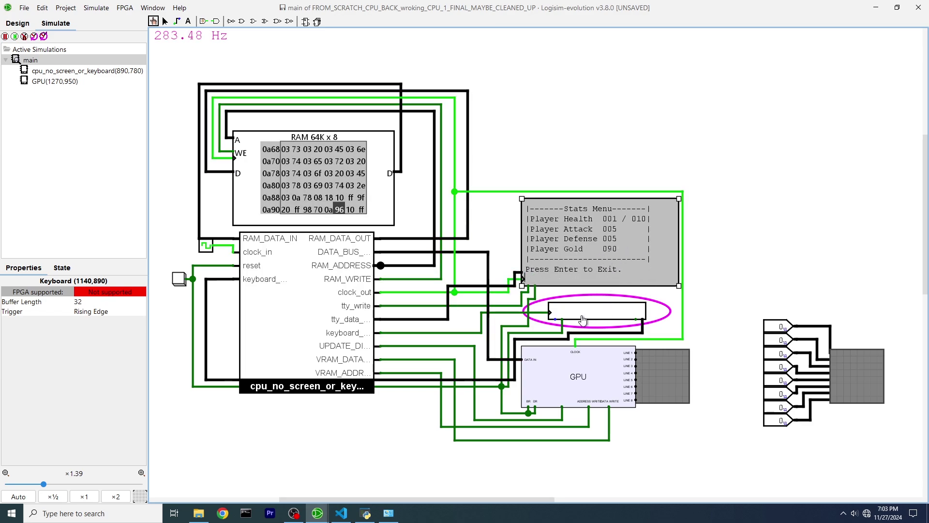
# Exit the Stats Menu, buy Heal Max for 70 gold in the Healing Menu and return to the Main Menu.
pyautogui.press('Return')
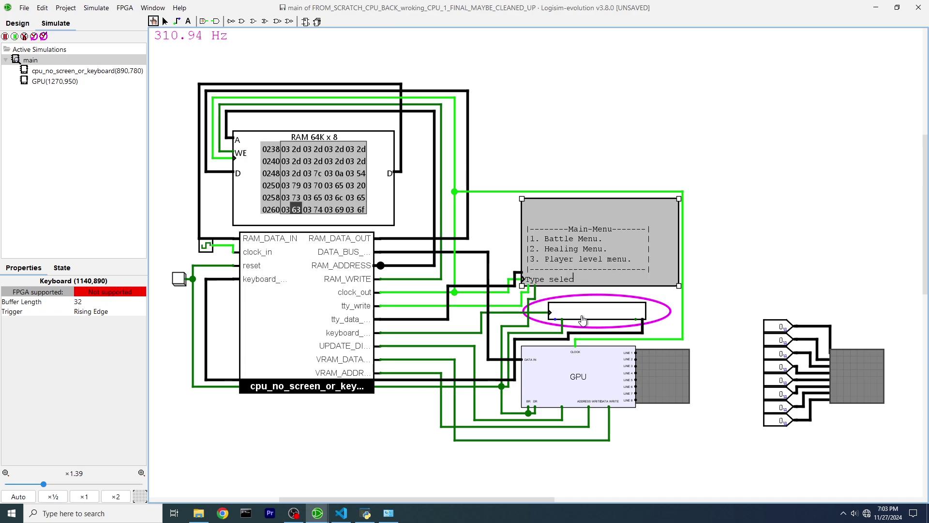
pyautogui.write('2')
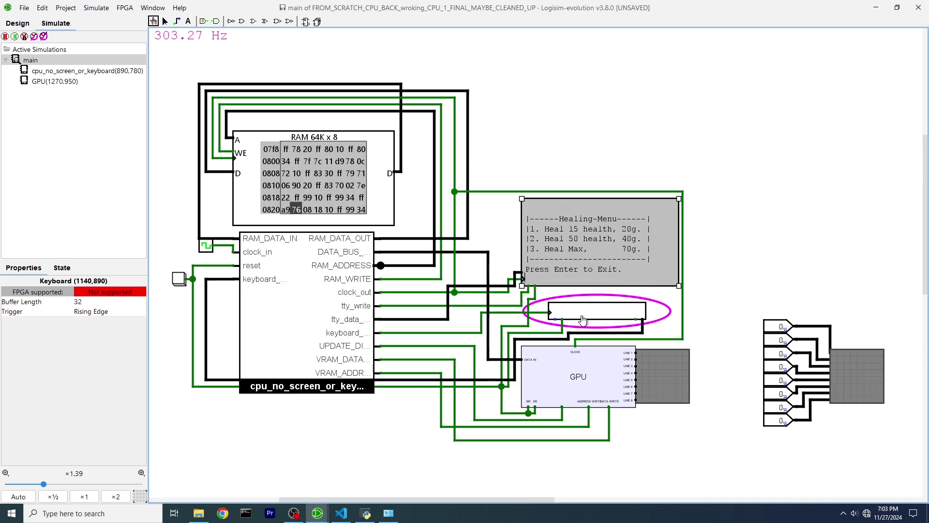
pyautogui.write('3')
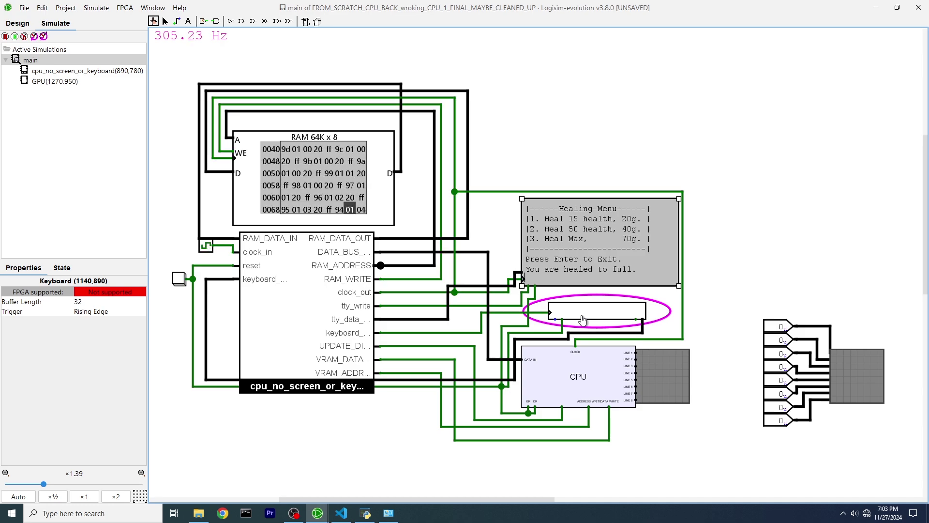
pyautogui.press('Return')
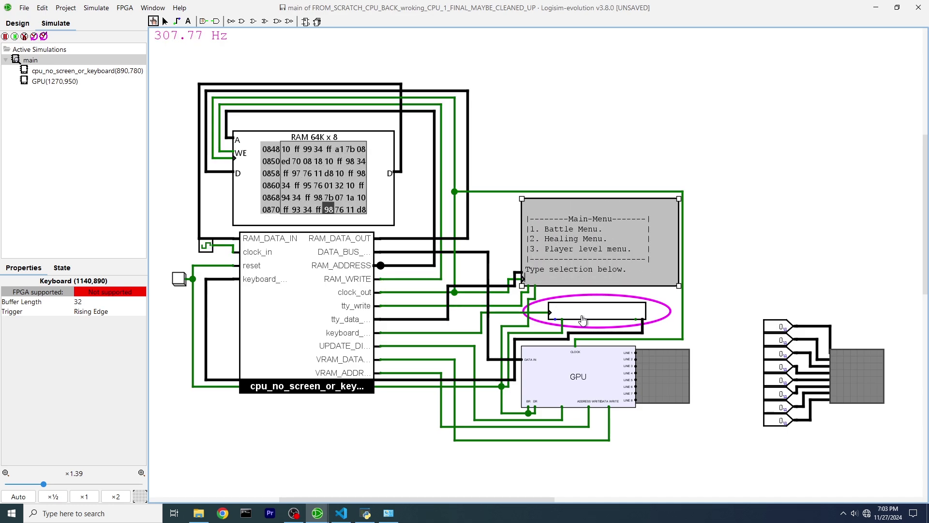
# Check the player level and the player stats, and return to the Main Menu.
pyautogui.write('3')
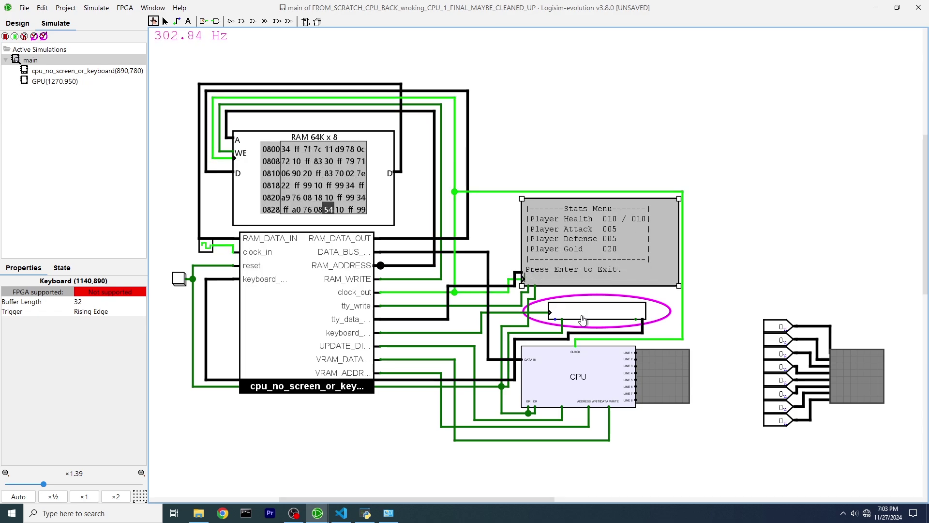
pyautogui.press('Return')
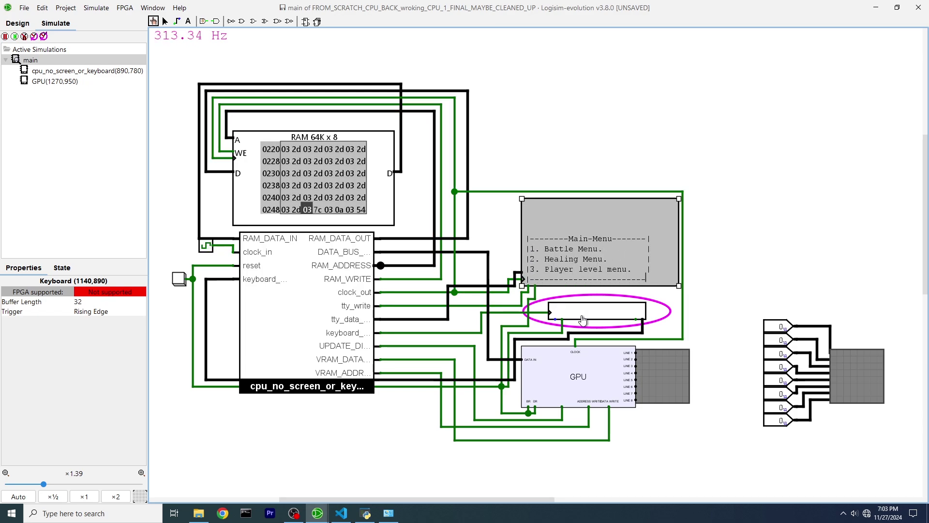
# Enter the Battle Menu for another round, and check the player's EXP in the Player level menu.
pyautogui.press('1')
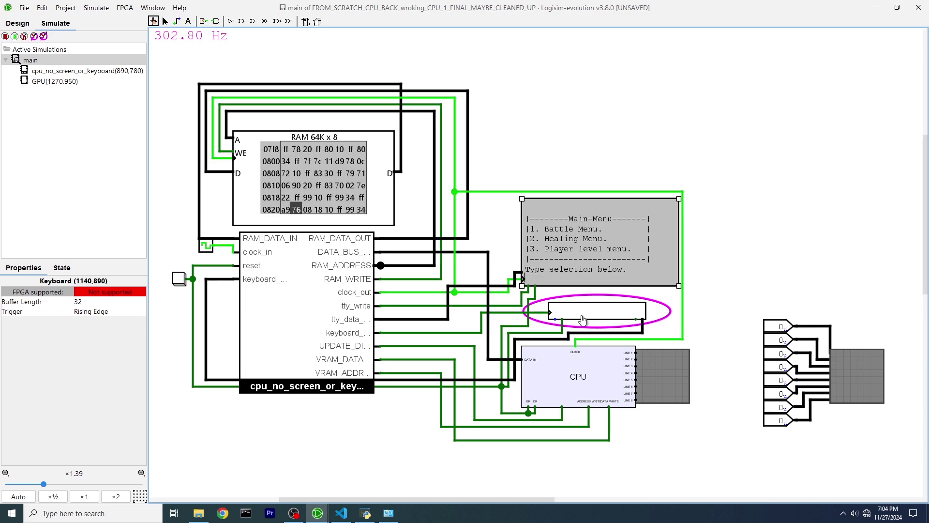
pyautogui.write('3')
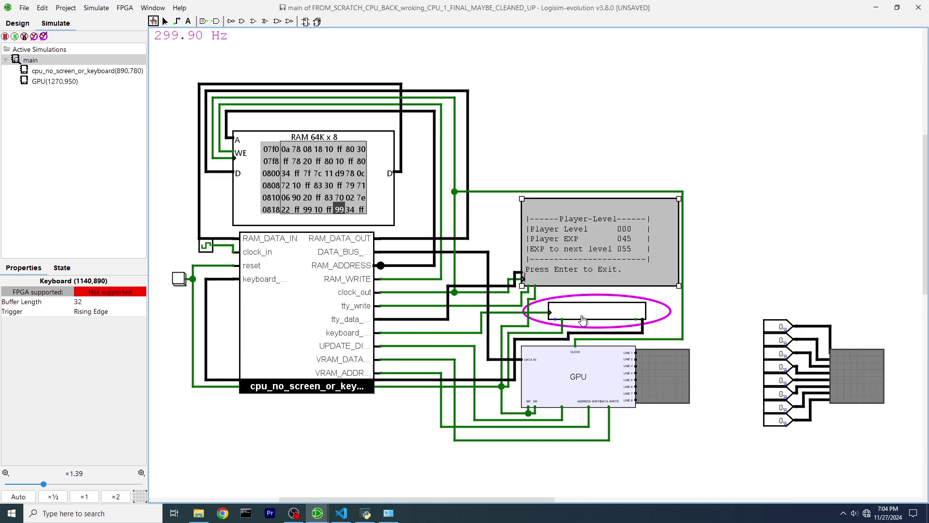
pyautogui.press('Return')
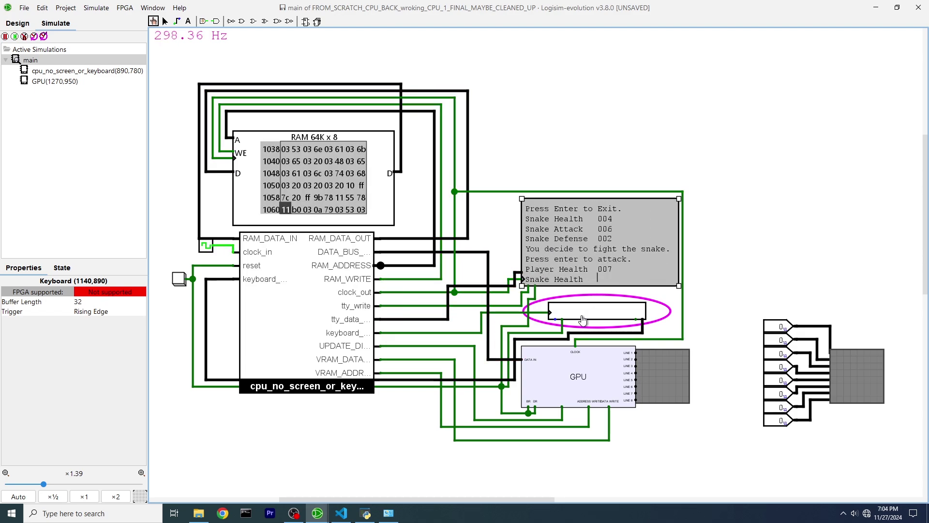
# Finish the snake battle, exit to the Main Menu and check the player level again.
pyautogui.press('Return')
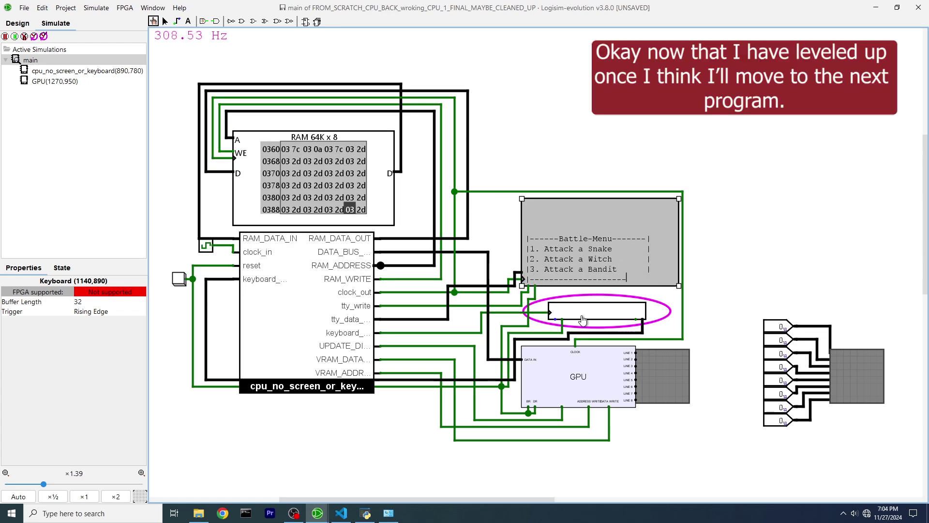
pyautogui.press('Return')
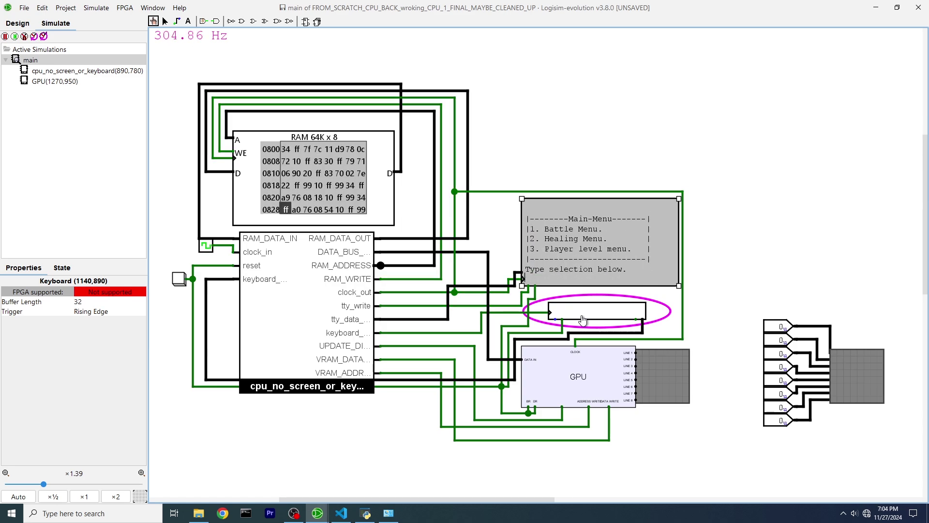
pyautogui.press('3')
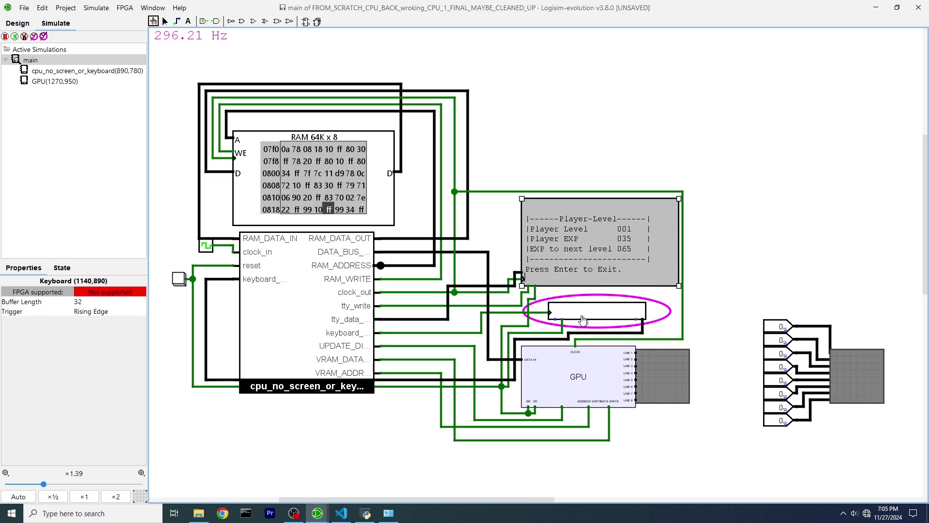
pyautogui.press('Return')
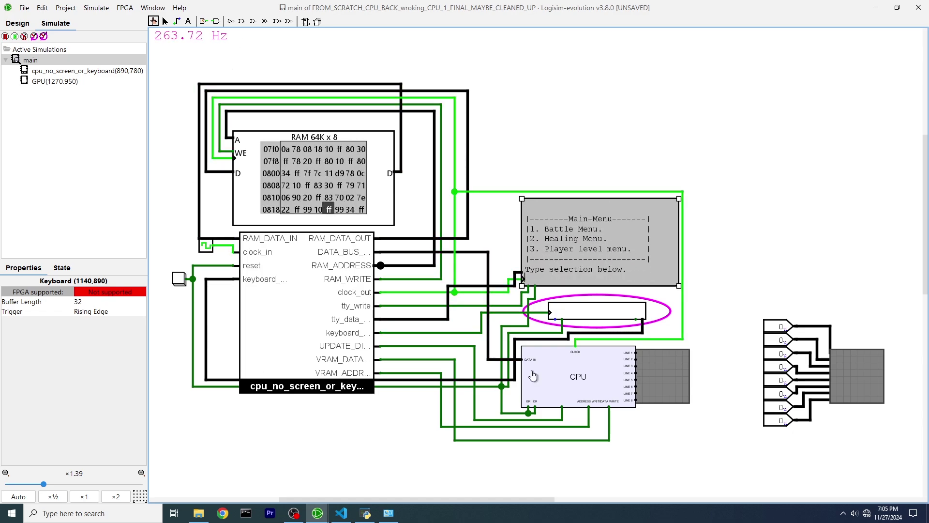
# Switch to the Assembly Text Editor & Assembler and load TEXT ADVENTURE.asm.
pyautogui.click(365, 513)
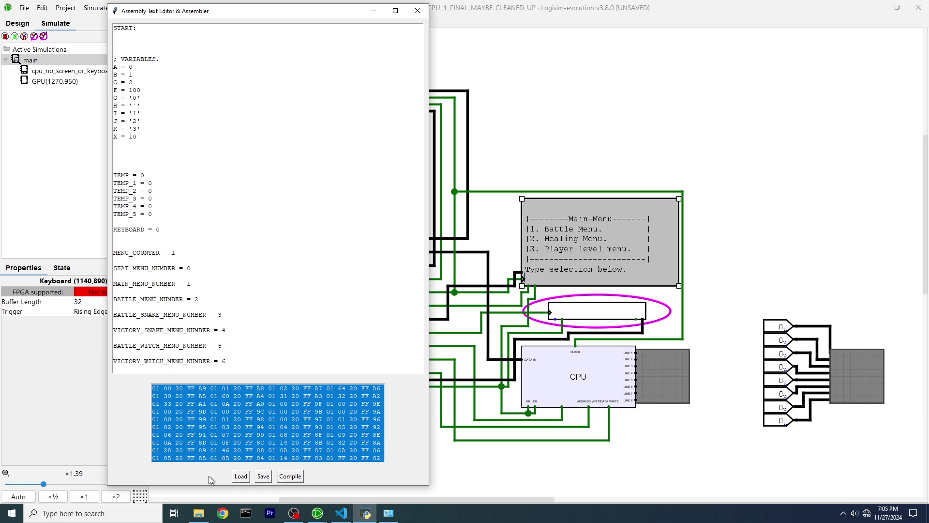
pyautogui.click(240, 476)
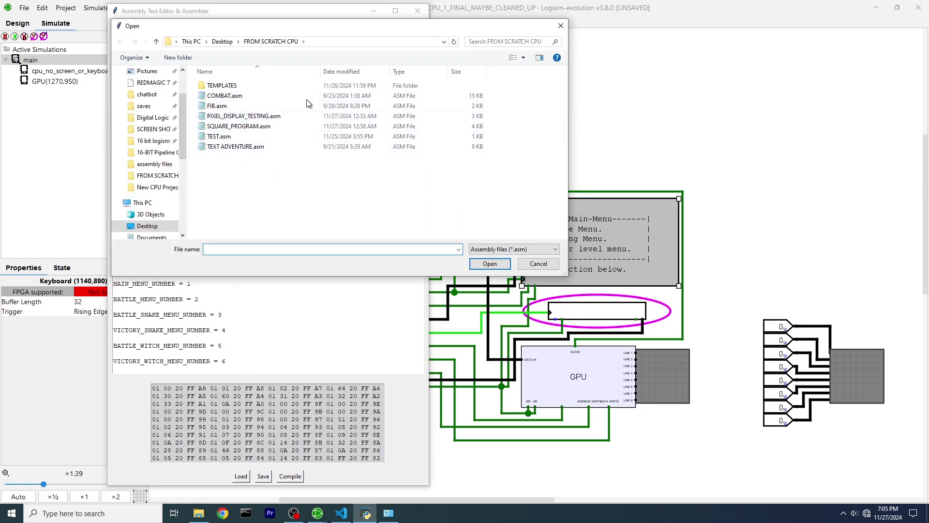
pyautogui.click(234, 148)
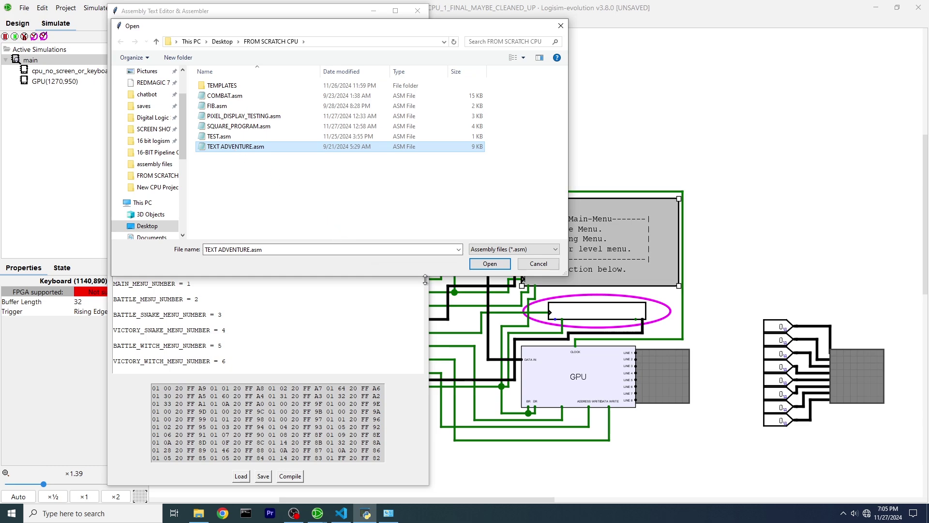
pyautogui.click(490, 264)
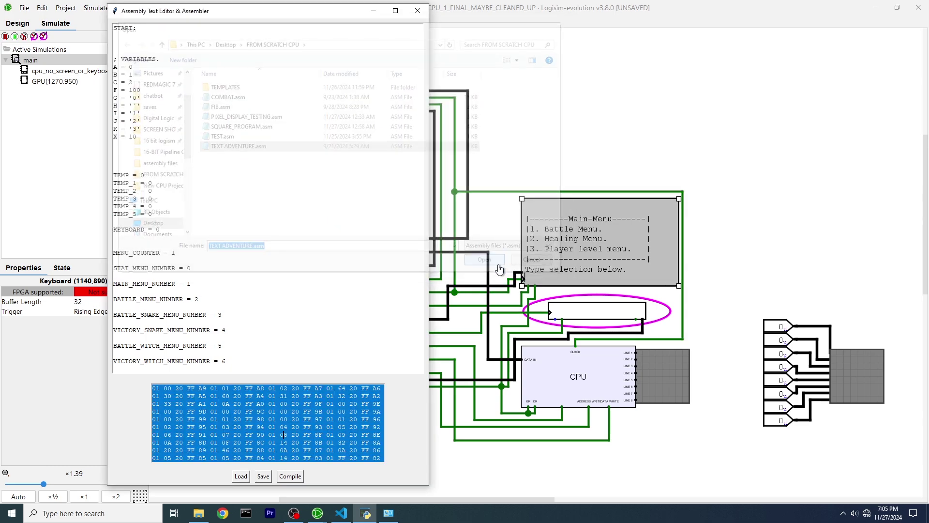
# Compile TEXT ADVENTURE.asm and select all of the generated machine code for copying.
pyautogui.click(286, 478)
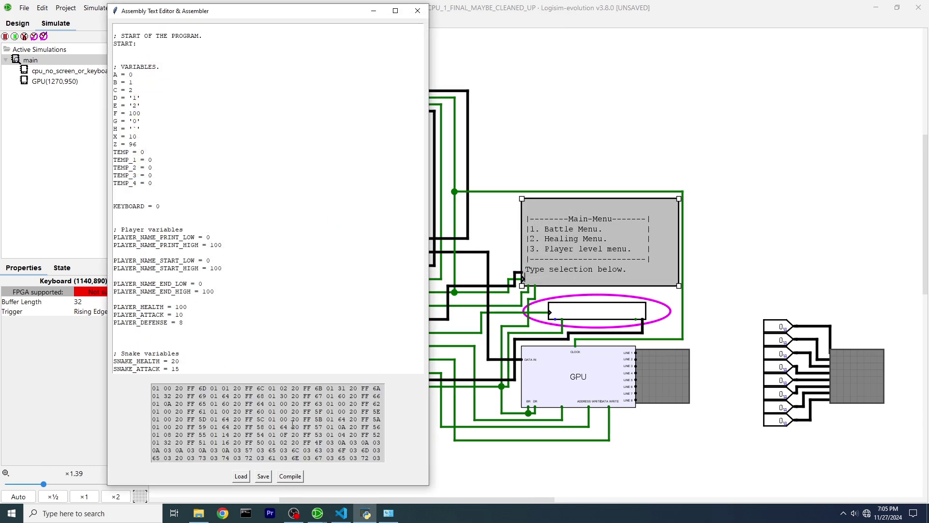
pyautogui.click(292, 427)
pyautogui.hotkey('ctrl', 'a')
# Switch to Logisim-evolution, paste the machine code into the 64K x 8 RAM's contents from address 0000, and reset the CPU.
pyautogui.click(477, 176)
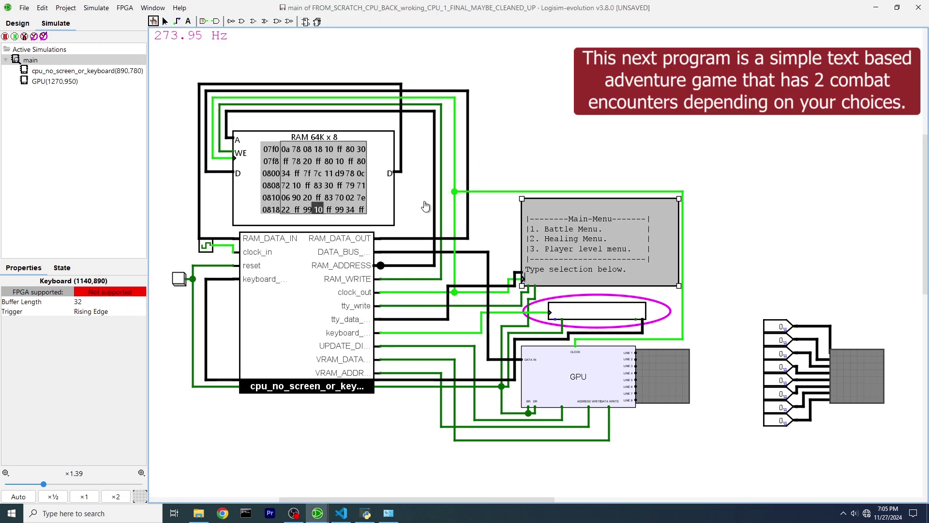
pyautogui.rightClick(282, 170)
pyautogui.click(338, 215)
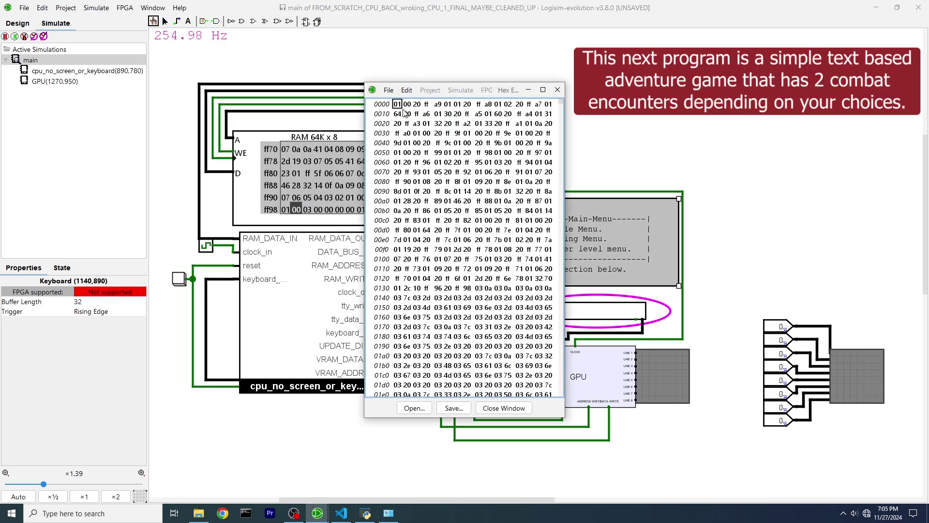
pyautogui.hotkey('ctrl', 'v')
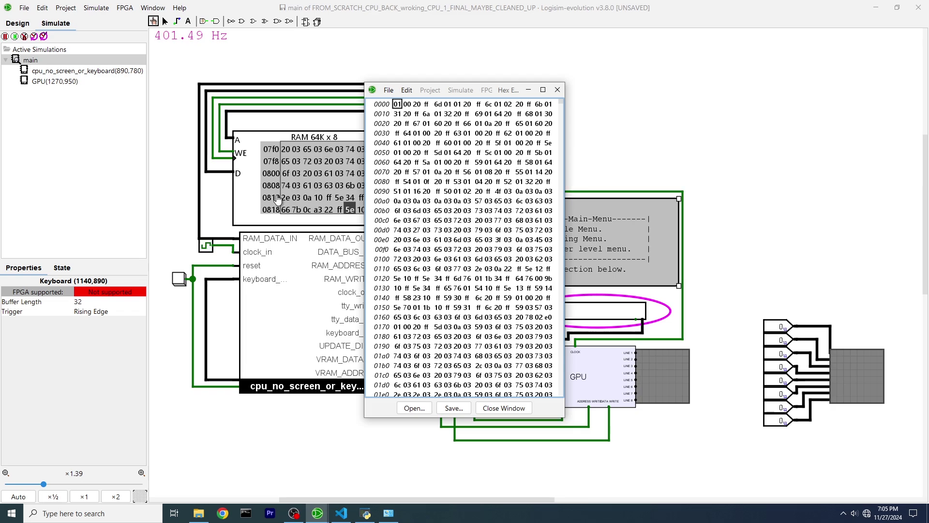
pyautogui.click(256, 150)
pyautogui.click(178, 281)
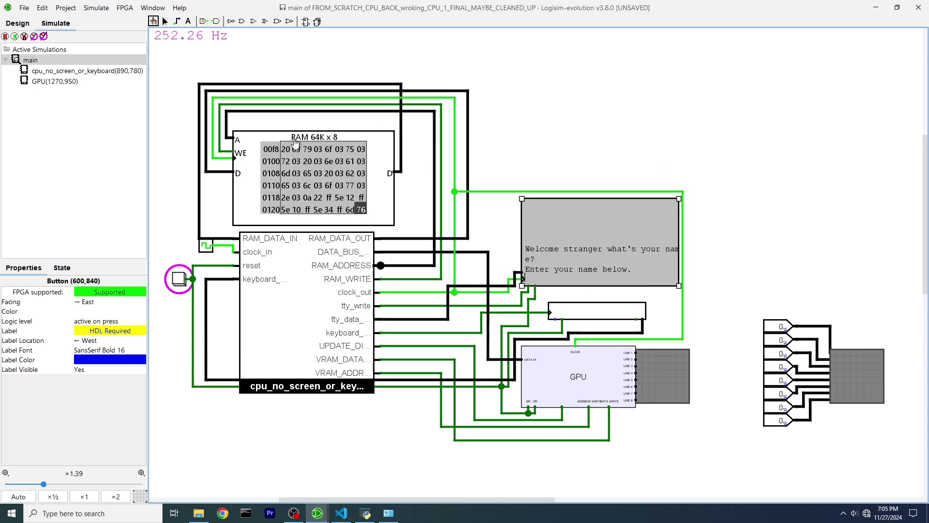
# Enter a player name through the keyboard component to begin the text adventure.
pyautogui.click(602, 317)
pyautogui.write('a')
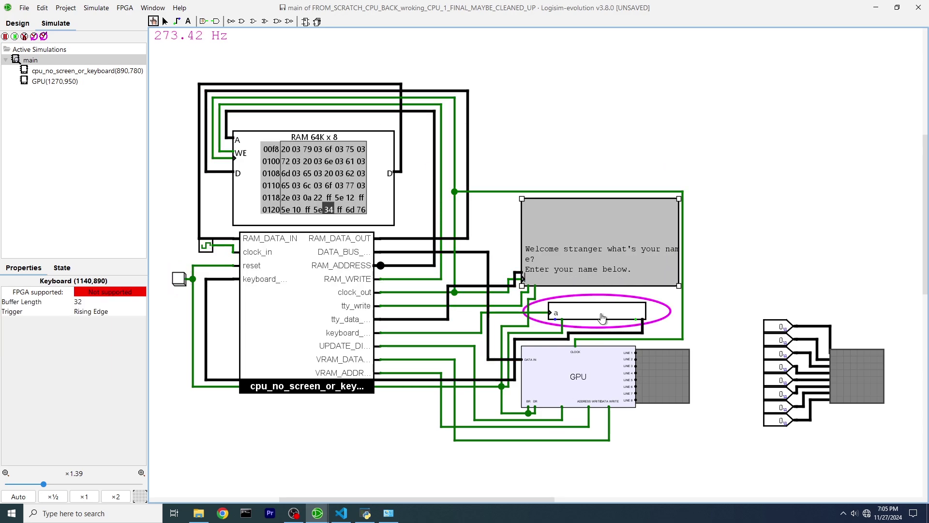
pyautogui.write('jx')
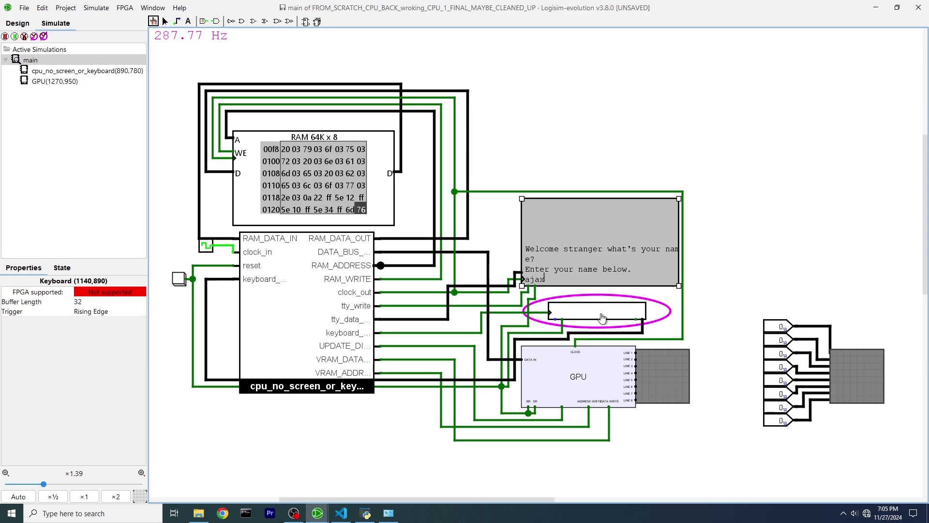
pyautogui.press('Return')
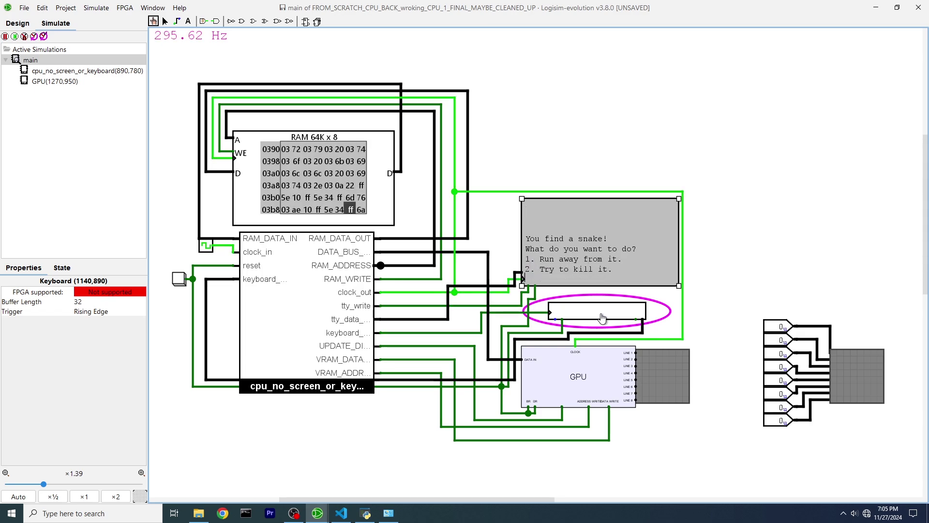
# Play through the adventure by running away from the snake, crossing the stream, and staying quiet while moving on.
pyautogui.press('1')
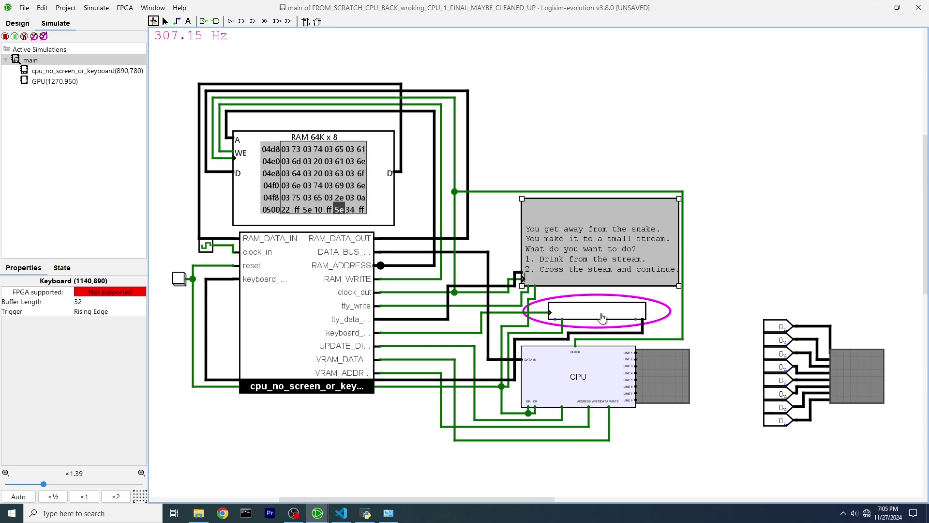
pyautogui.press('2')
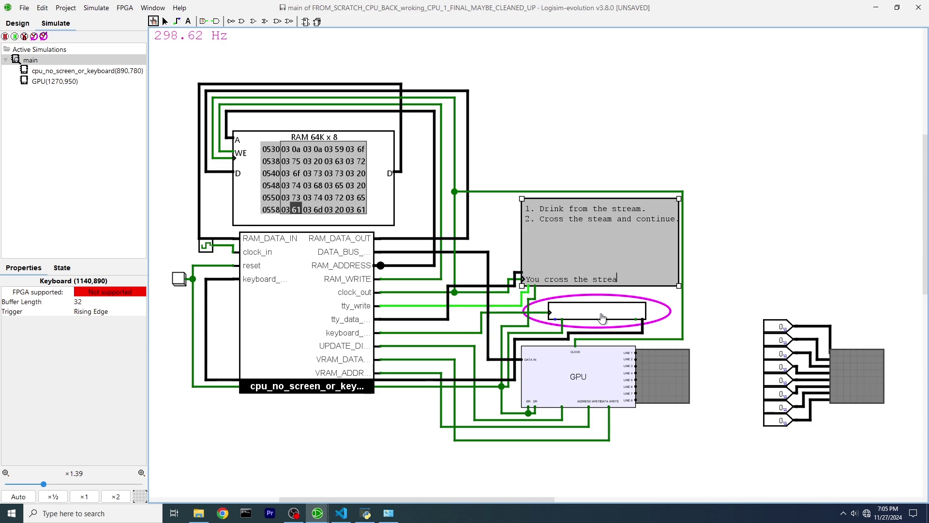
pyautogui.write('ajax')
pyautogui.press('Return')
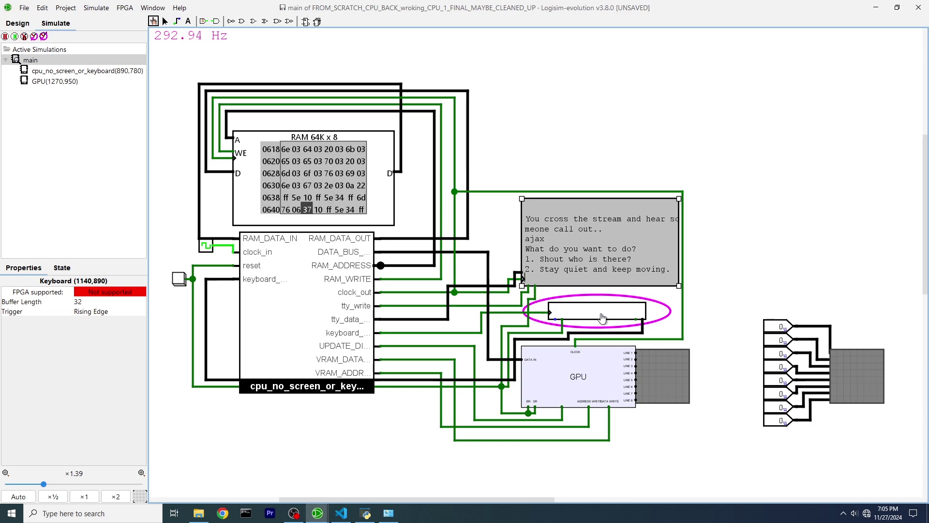
pyautogui.press('2')
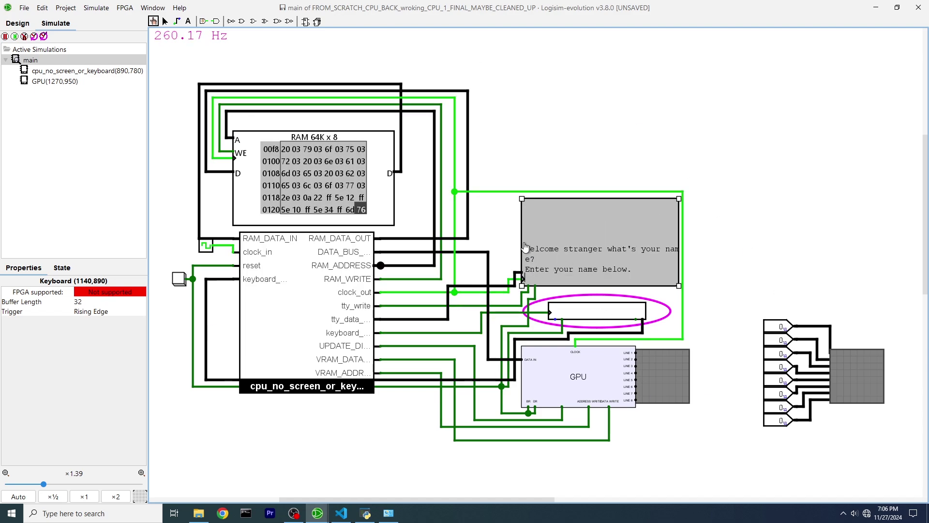
# Begin another adventure run with a capitalized player name and choose option 2, searching around for clues.
pyautogui.write('A')
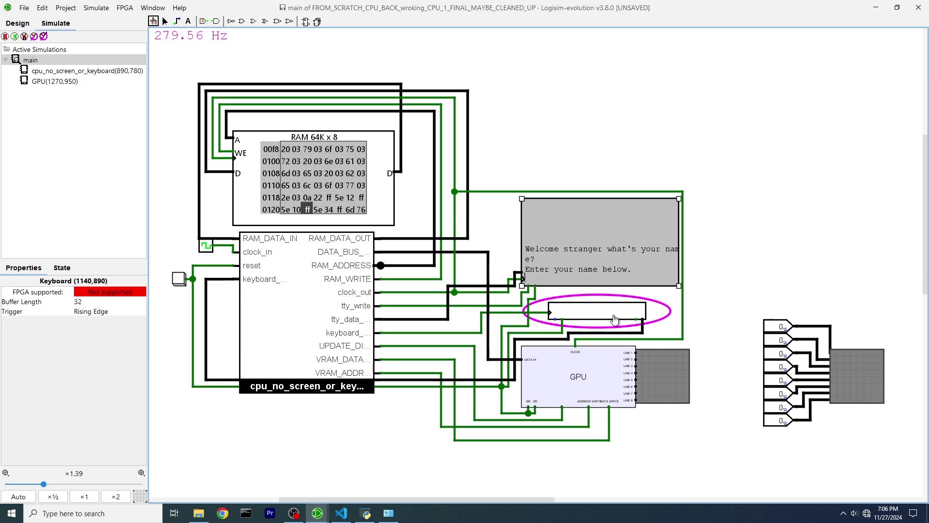
pyautogui.write('jax')
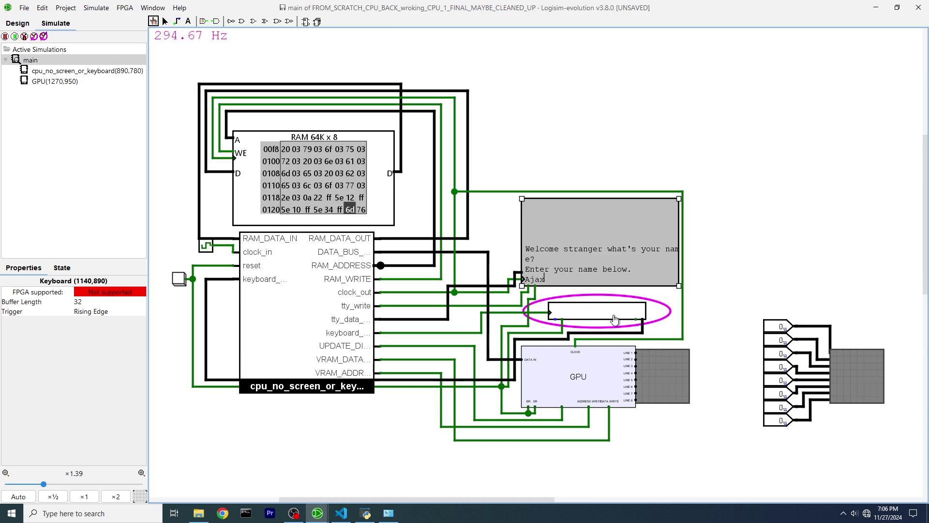
pyautogui.press('Return')
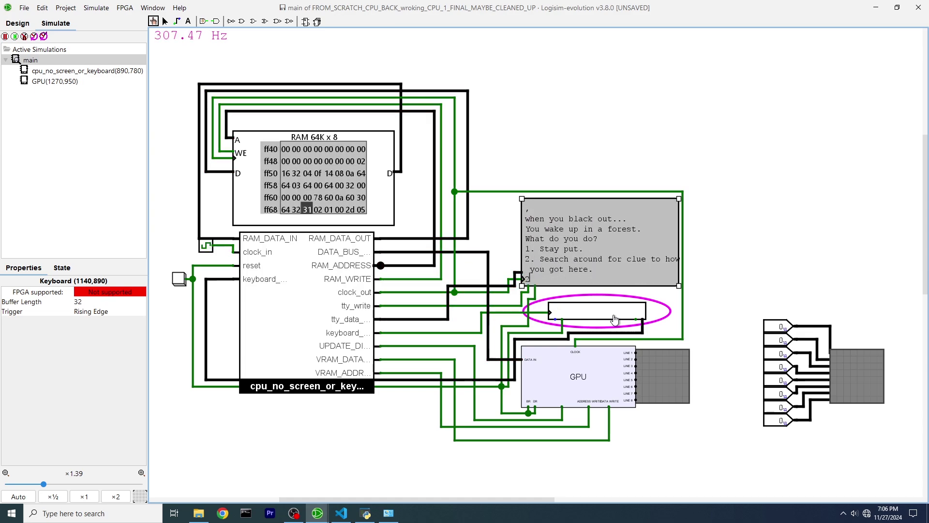
pyautogui.write('2')
pyautogui.press('Return')
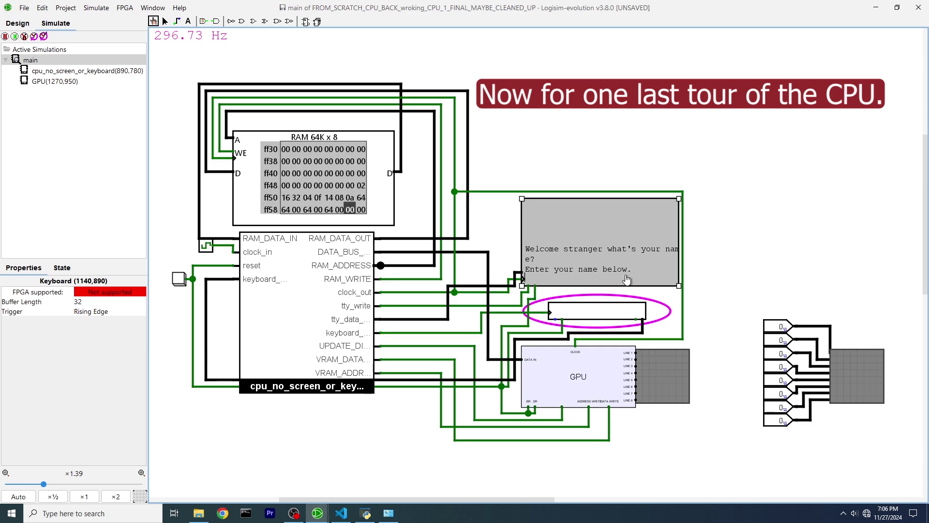
# Open the cpu_no_screen_or_keyboard subcircuit and examine its overall layout, from the program counter to the ALU and control lines.
pyautogui.rightClick(293, 277)
pyautogui.click(336, 329)
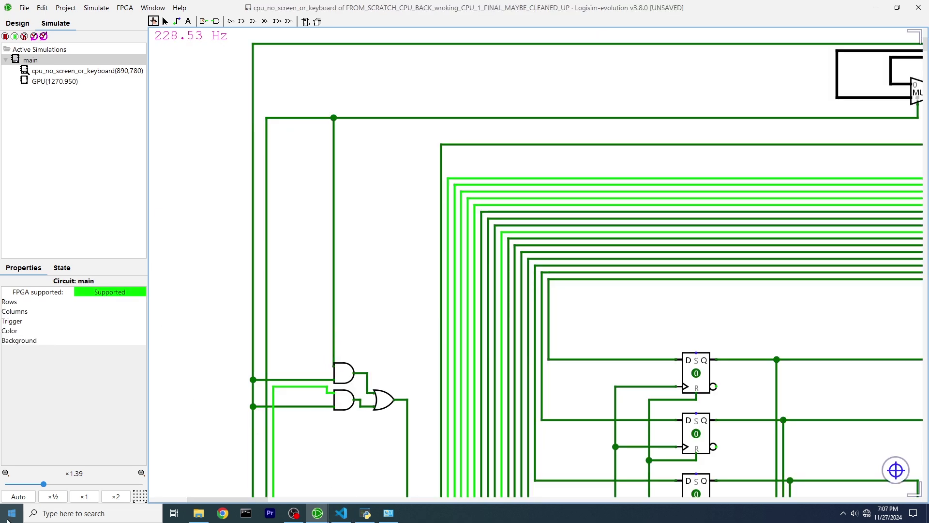
pyautogui.click(6, 473)
pyautogui.click(6, 473)
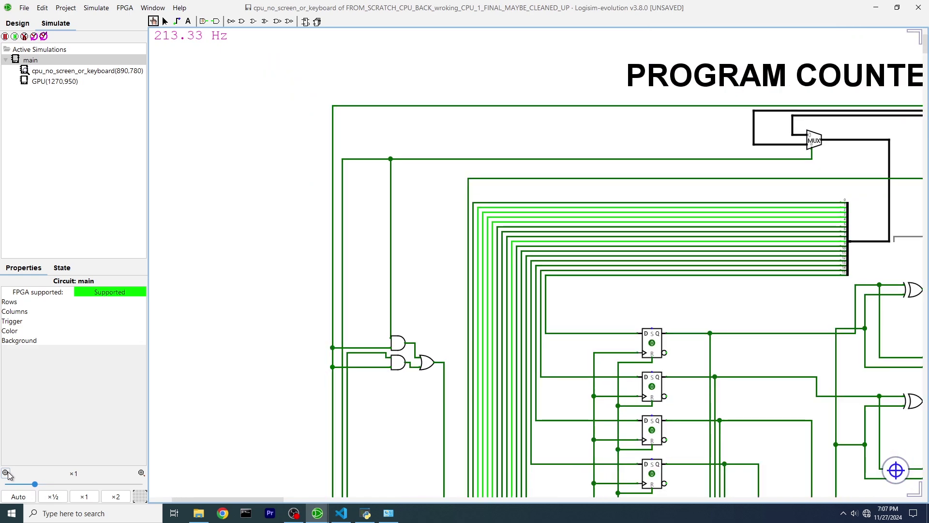
pyautogui.click(6, 473)
pyautogui.click(6, 473)
pyautogui.click(6, 473)
pyautogui.click(6, 473)
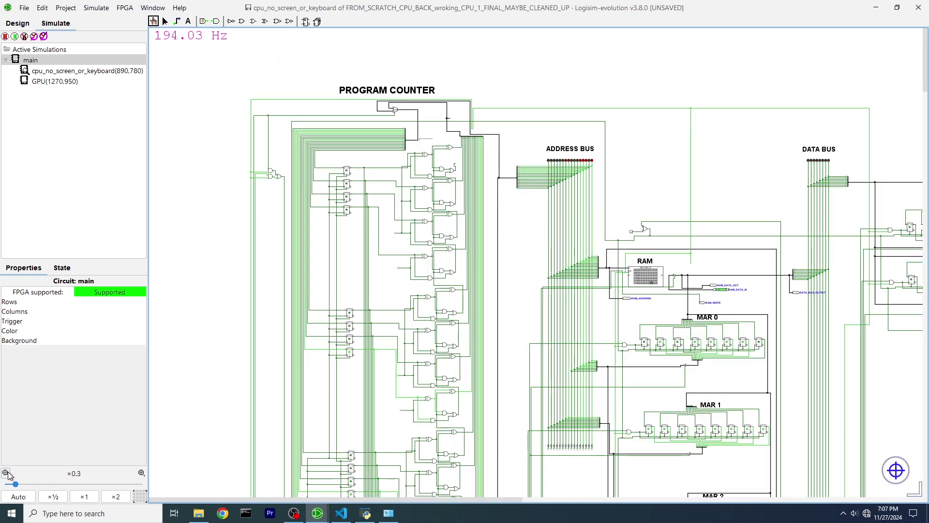
pyautogui.click(5, 472)
pyautogui.click(6, 473)
pyautogui.click(6, 473)
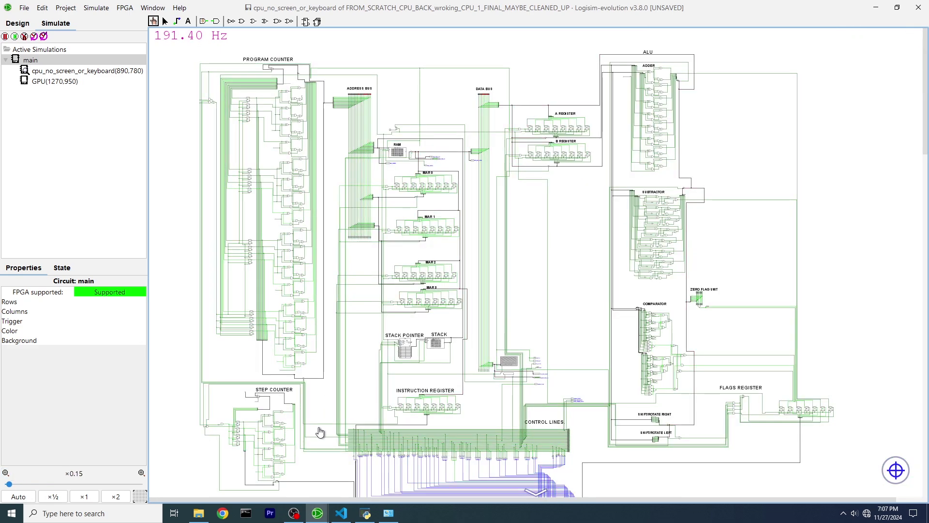
pyautogui.moveTo(553, 318); pyautogui.dragTo(582, 321)
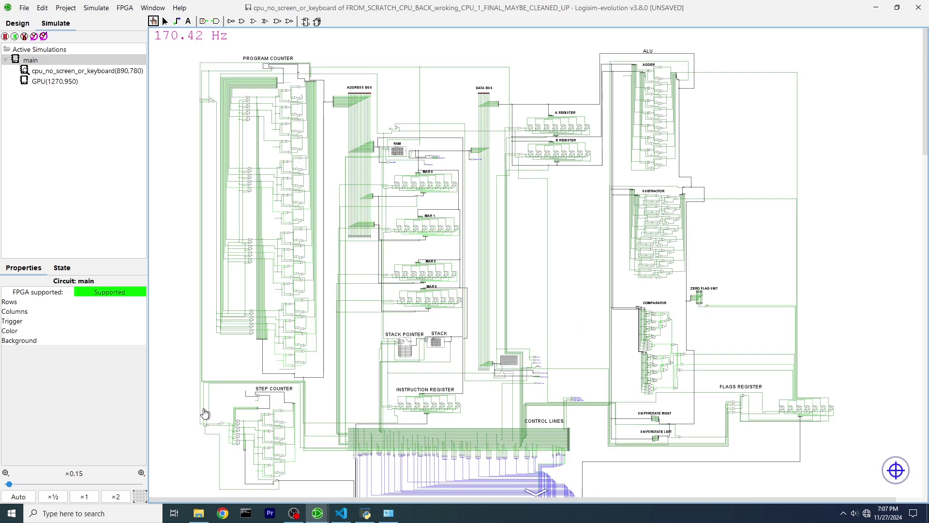
# Delete the unused RAM chip above MAR 0 inside the CPU circuit.
pyautogui.click(52, 496)
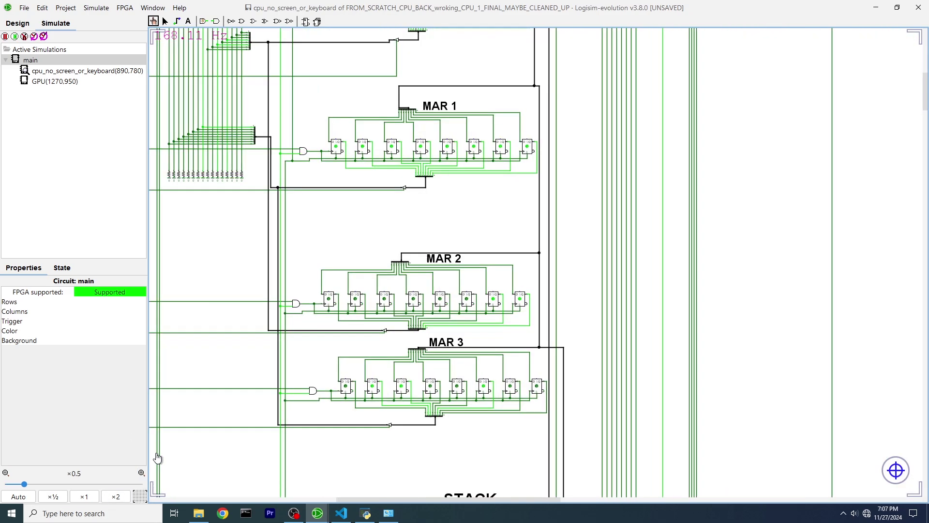
pyautogui.moveTo(339, 78); pyautogui.dragTo(339, 446)
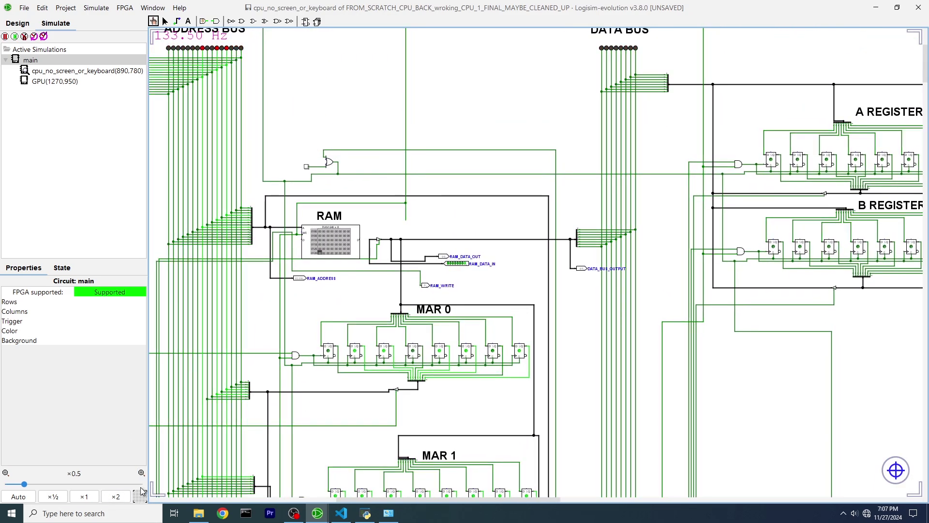
pyautogui.click(141, 472)
pyautogui.moveTo(257, 336); pyautogui.dragTo(469, 357)
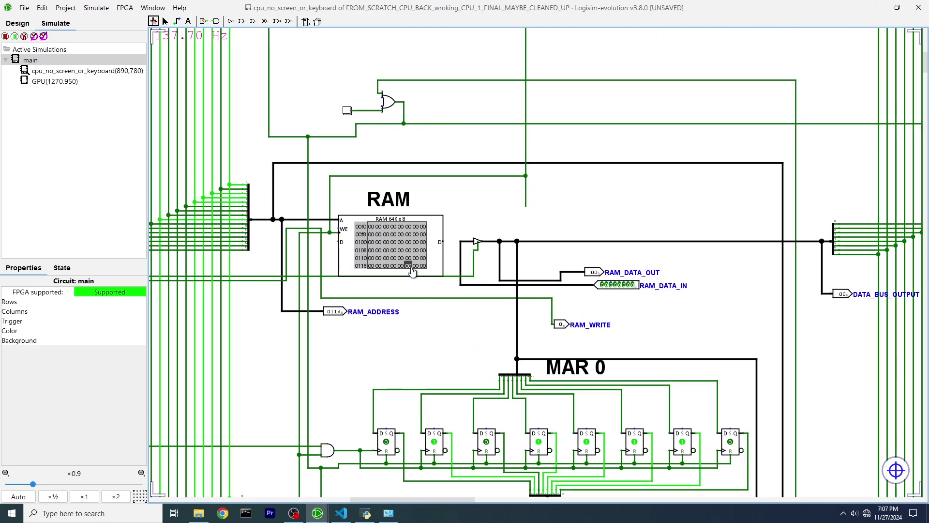
pyautogui.rightClick(407, 244)
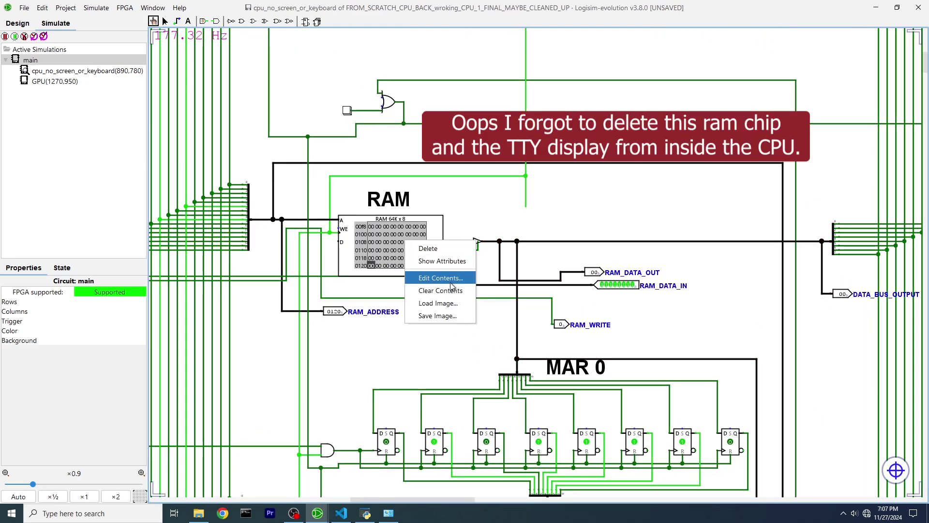
pyautogui.click(448, 249)
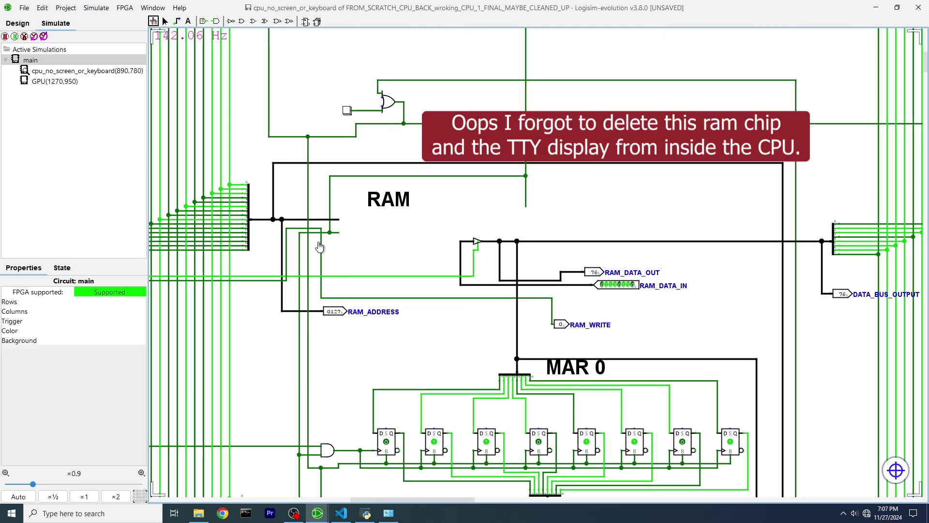
# Remove the leftover wire stubs and the RAM label where the deleted chip was.
pyautogui.hotkey('ctrl', '2')
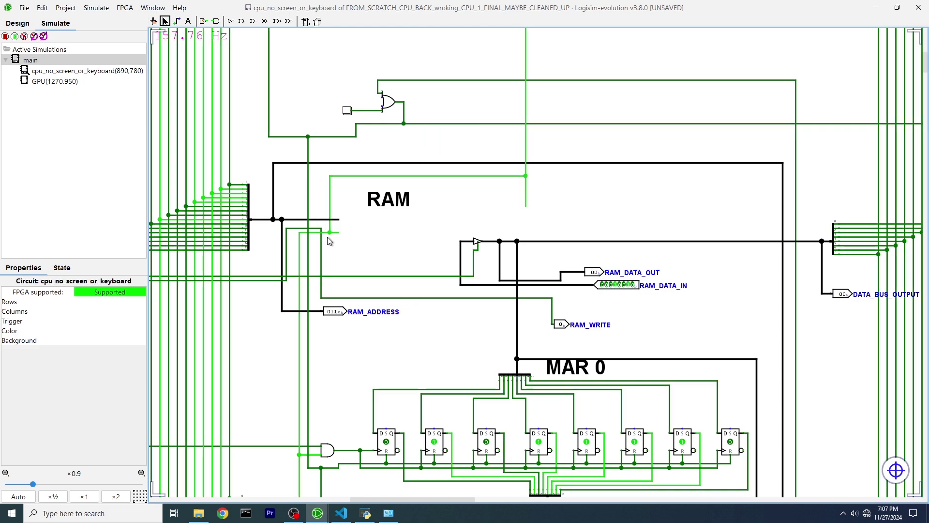
pyautogui.moveTo(341, 220); pyautogui.dragTo(284, 223)
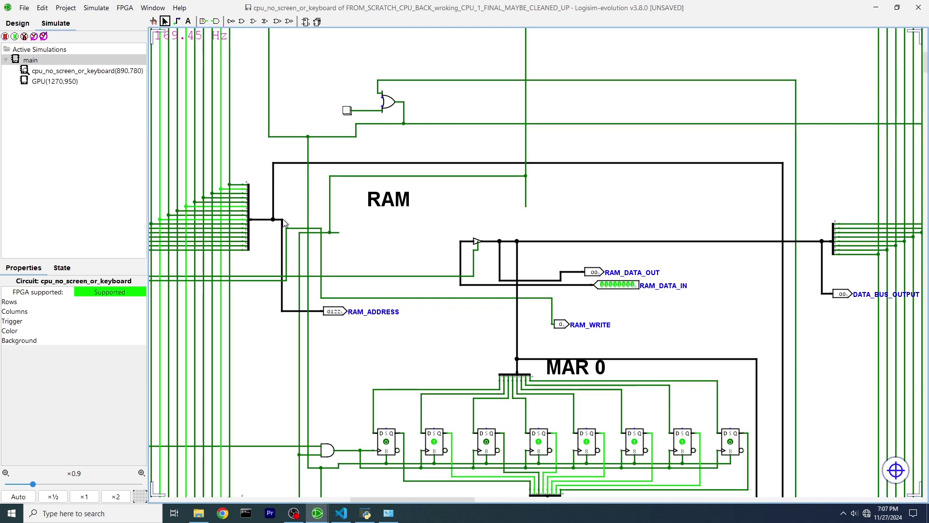
pyautogui.rightClick(401, 195)
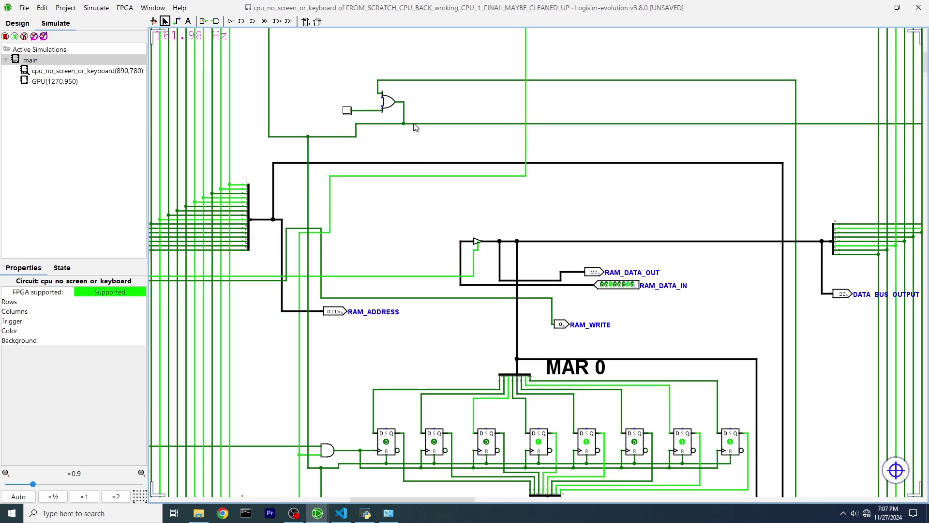
# Delete the unused TTY display between the stack and the control lines inside the CPU circuit.
pyautogui.click(10, 476)
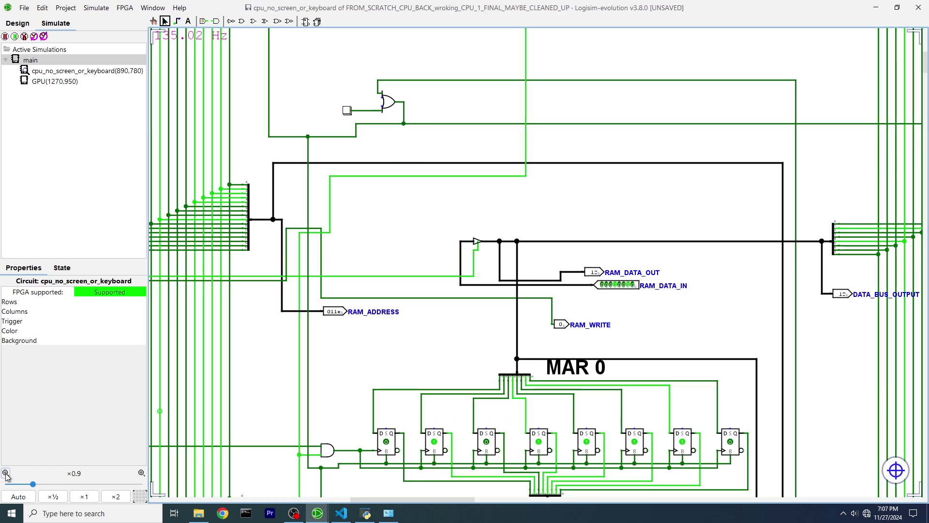
pyautogui.click(10, 476)
pyautogui.click(10, 476)
pyautogui.scroll(-10, 550, 412)
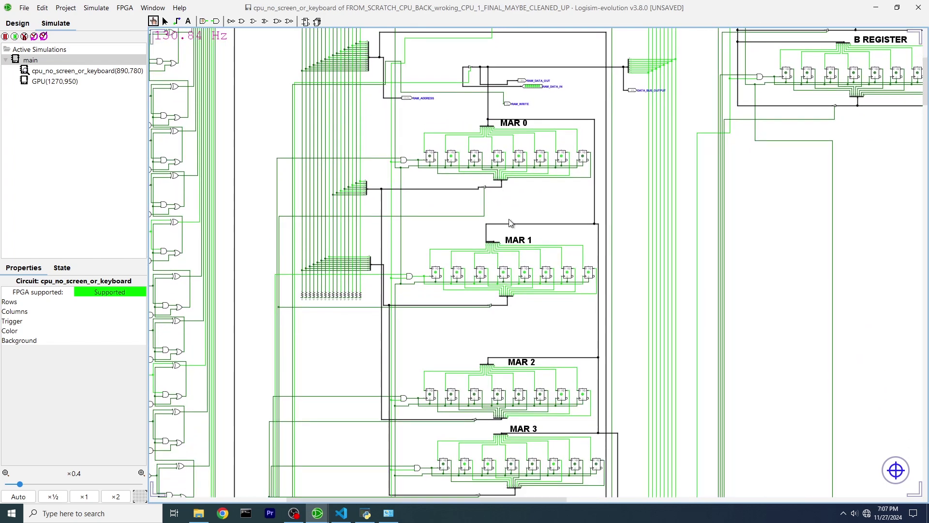
pyautogui.scroll(-6, 594, 302)
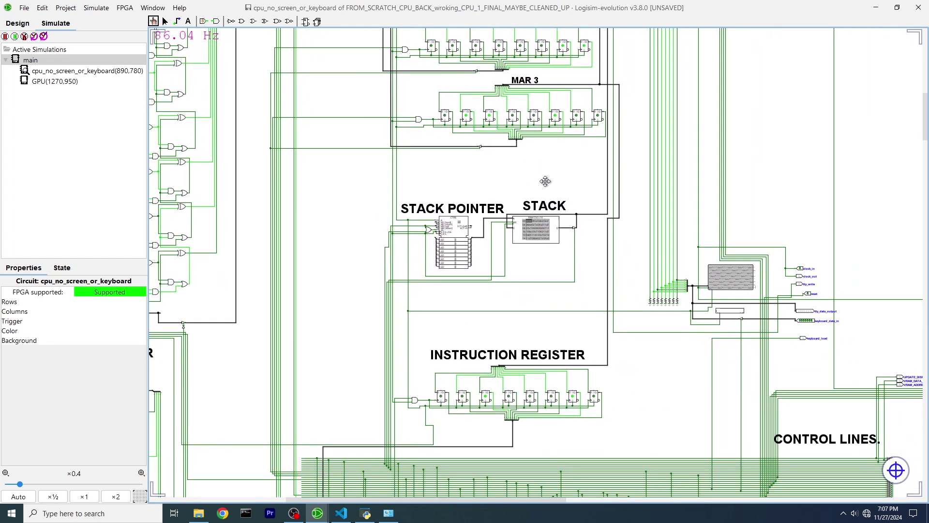
pyautogui.hotkey('ctrl', '1')
pyautogui.moveTo(624, 373); pyautogui.dragTo(463, 318)
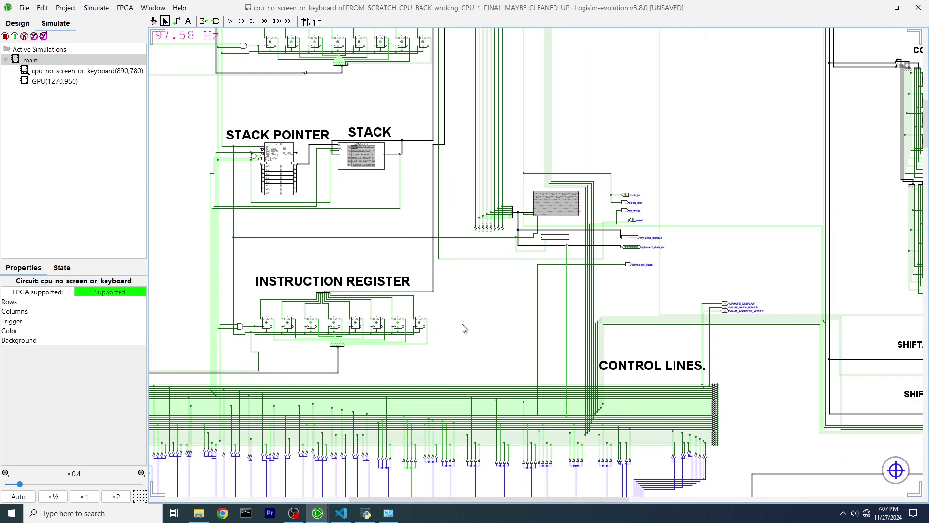
pyautogui.hotkey('ctrl', '2')
pyautogui.rightClick(567, 200)
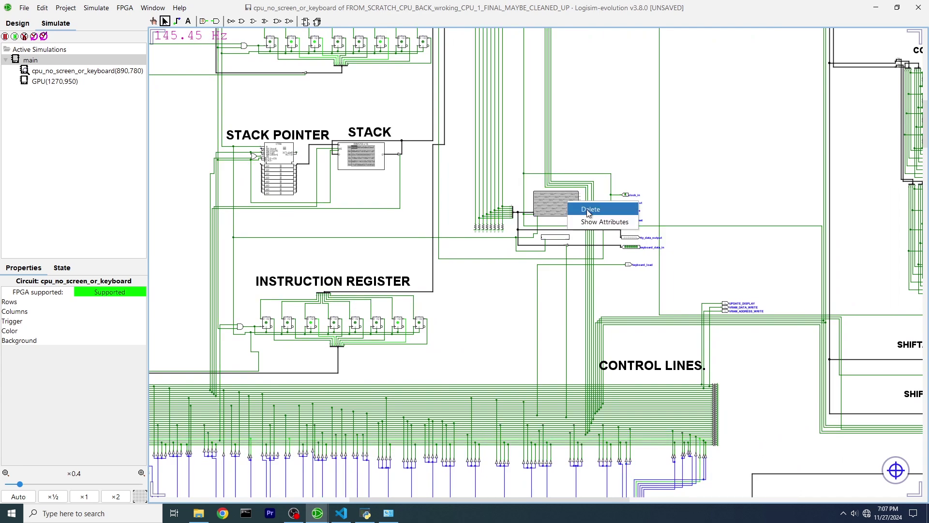
pyautogui.click(589, 211)
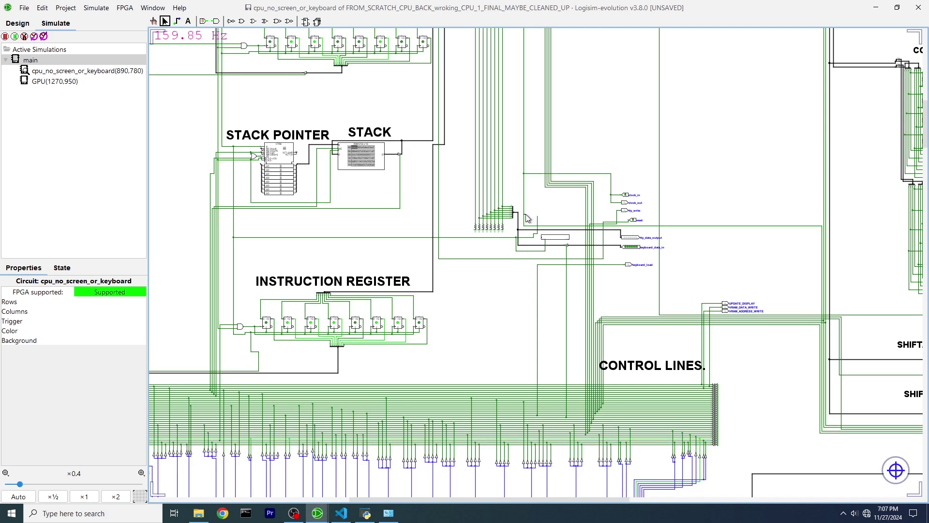
# Remove the leftover vertical wire stub from the TTY and delete the unused keyboard component beside the tty_data_output pin.
pyautogui.moveTo(537, 216); pyautogui.dragTo(537, 236)
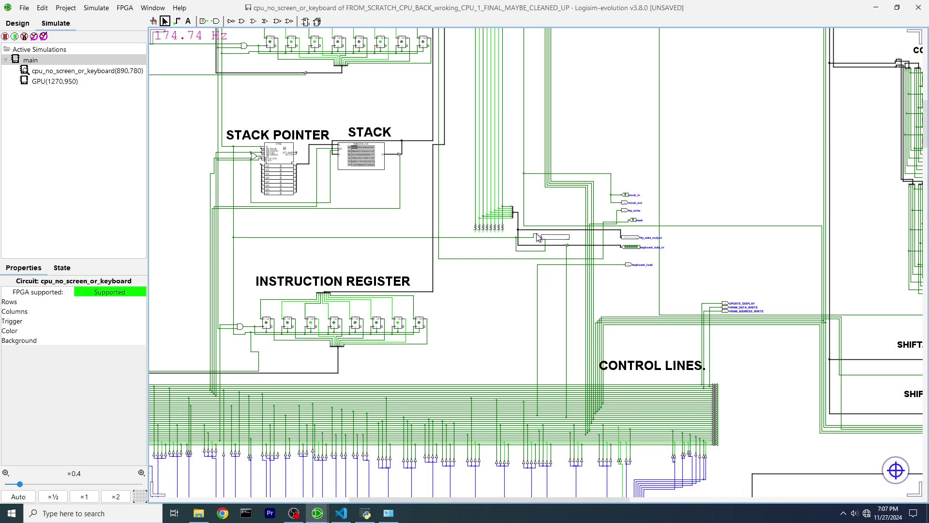
pyautogui.click(142, 473)
pyautogui.click(141, 473)
pyautogui.click(141, 473)
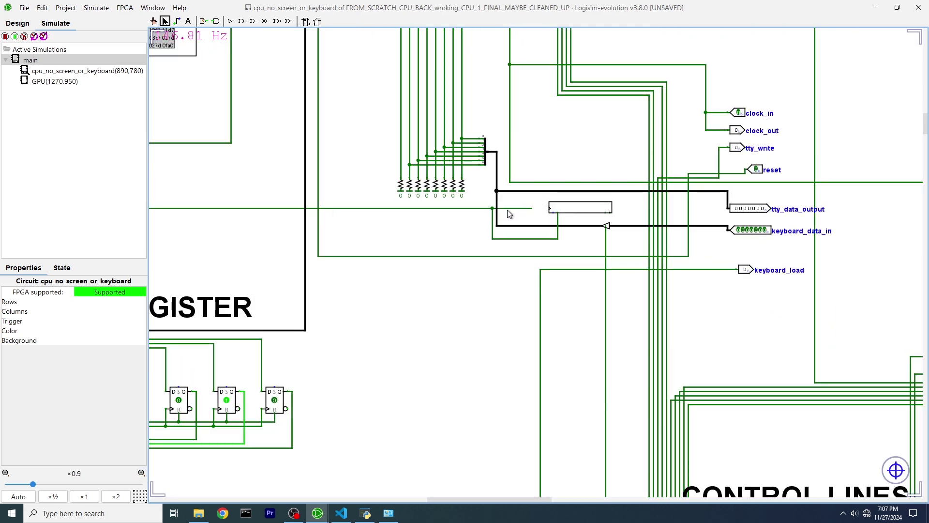
pyautogui.rightClick(581, 210)
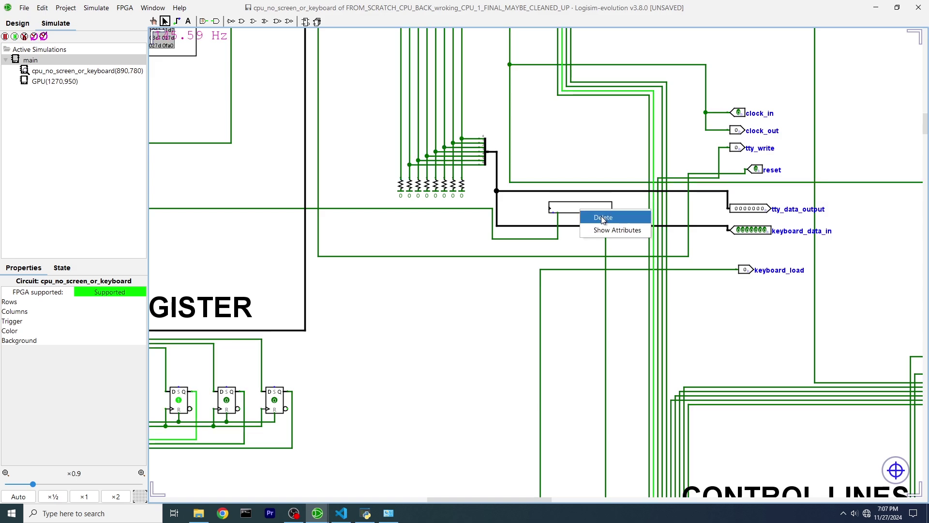
pyautogui.press('Delete')
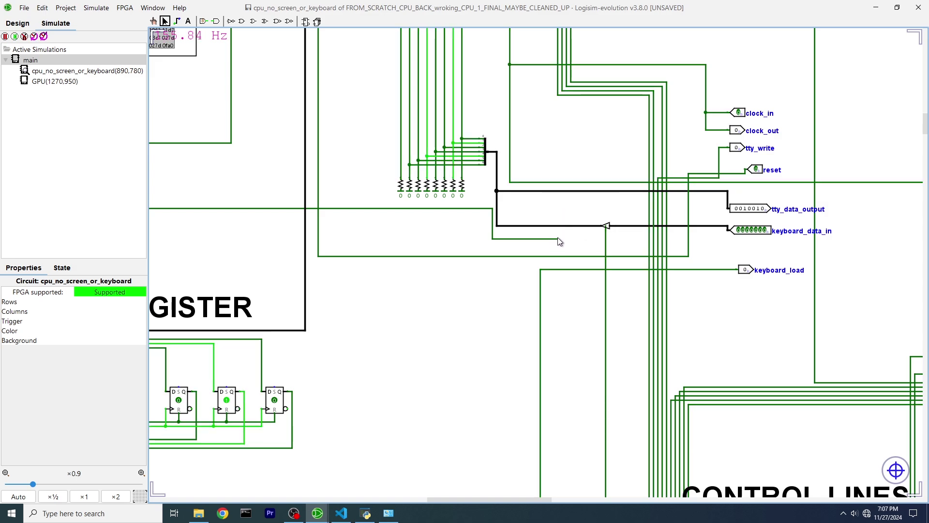
# Delete the keyboard's leftover wiring back to the vertical line above the instruction register.
pyautogui.moveTo(557, 237); pyautogui.dragTo(495, 237)
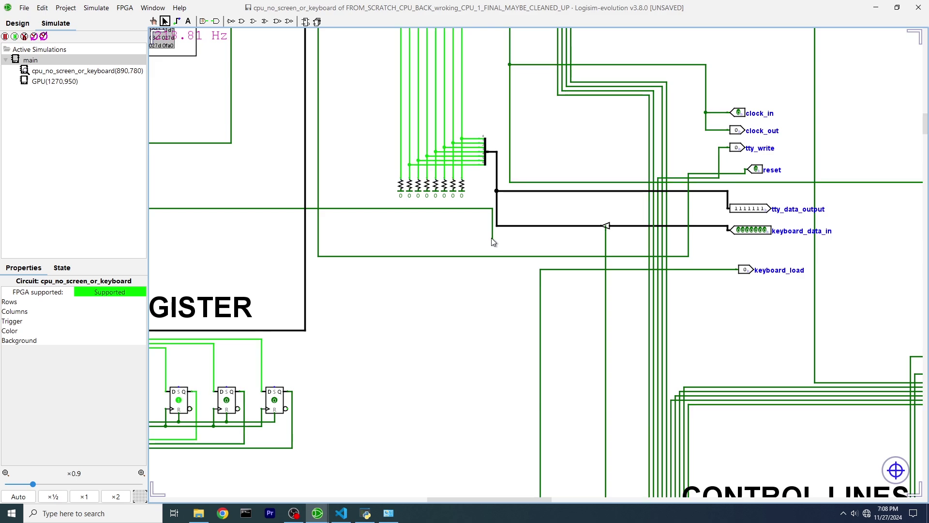
pyautogui.click(492, 210)
pyautogui.hscroll(-10, 492, 211)
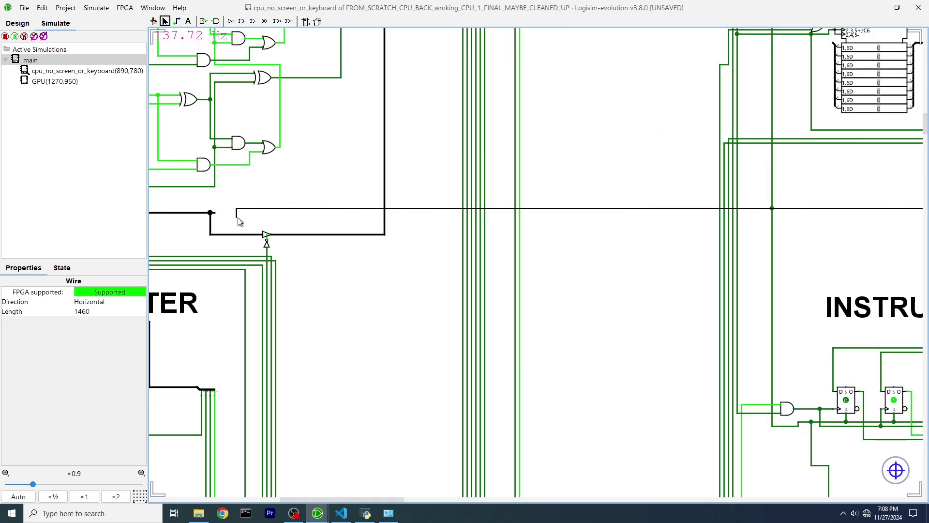
pyautogui.hscroll(5, 739, 208)
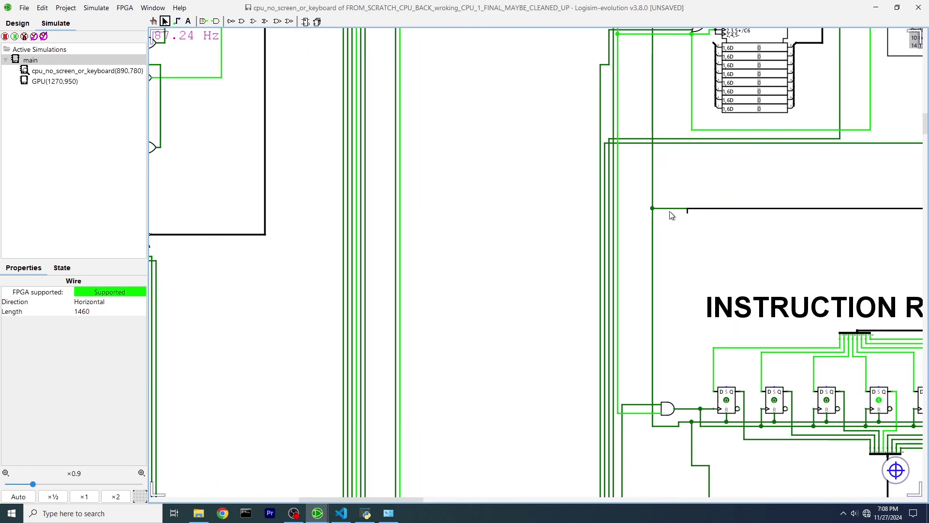
pyautogui.click(790, 218)
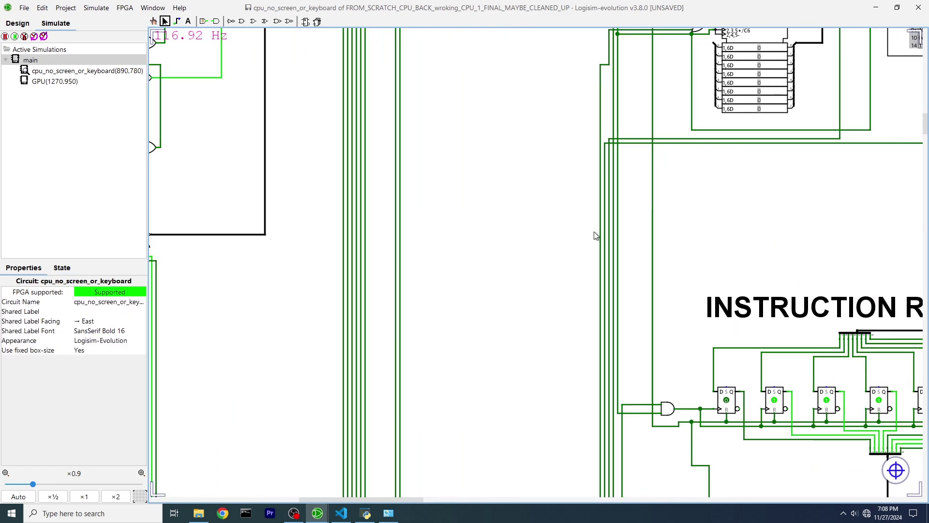
# View the whole CPU circuit at ×0.05 zoom, and return to the main circuit with it fitted to the view.
pyautogui.hscroll(15, 595, 235)
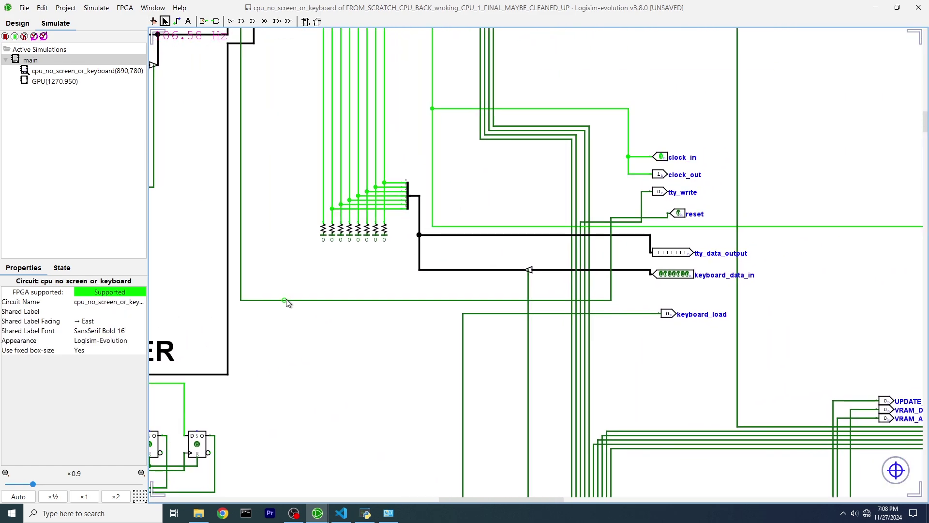
pyautogui.moveTo(286, 303); pyautogui.dragTo(202, 353)
pyautogui.moveTo(32, 483); pyautogui.dragTo(6, 483)
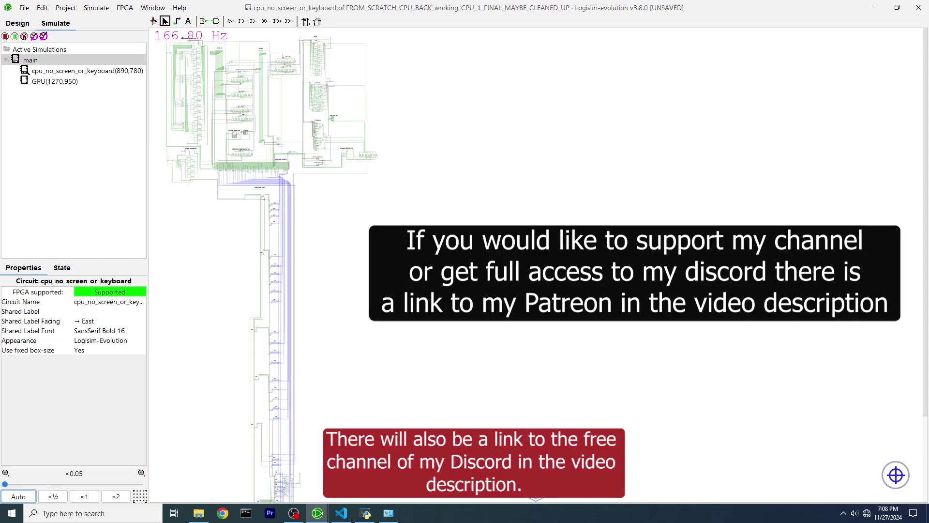
pyautogui.moveTo(340, 436); pyautogui.dragTo(370, 290)
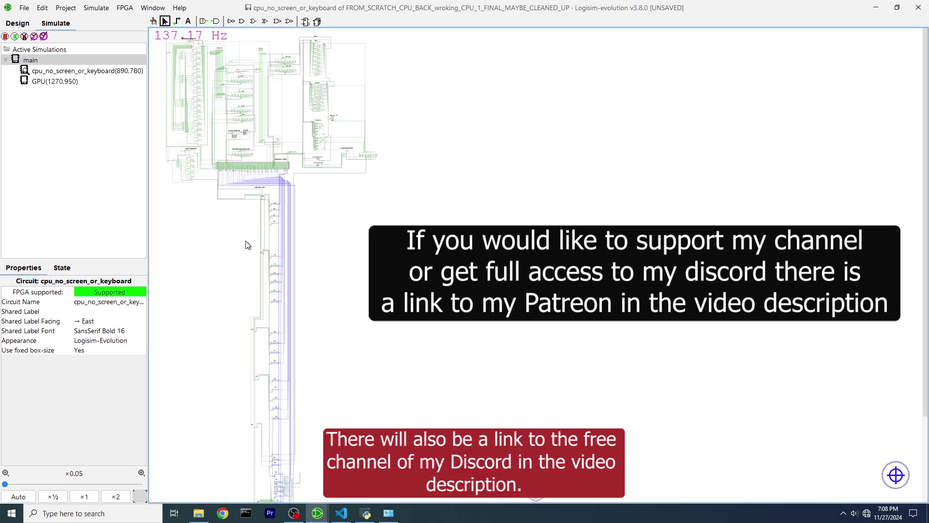
pyautogui.doubleClick(24, 60)
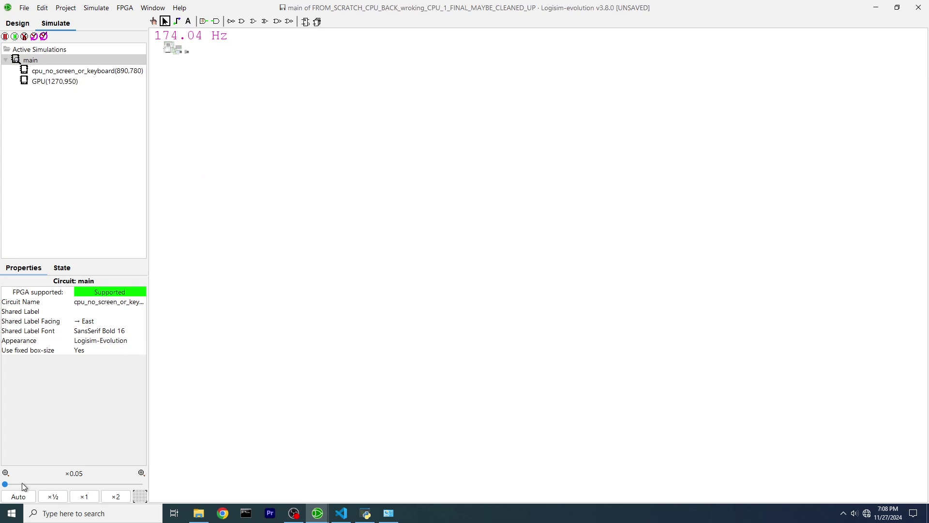
pyautogui.click(13, 499)
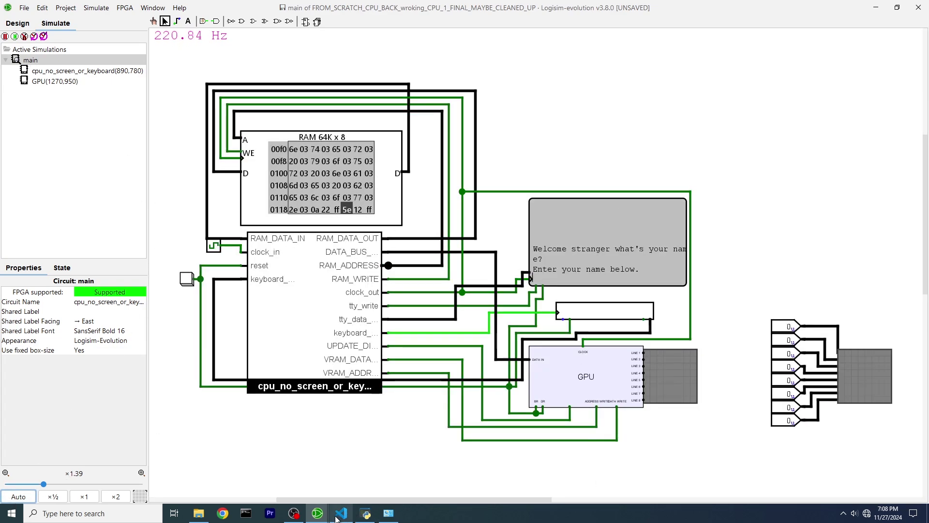
pyautogui.click(296, 515)
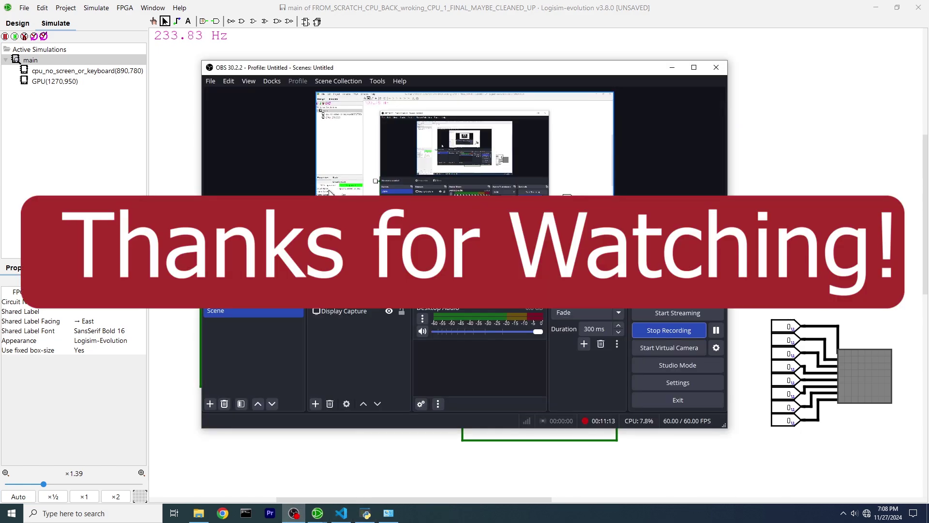
pyautogui.click(681, 337)
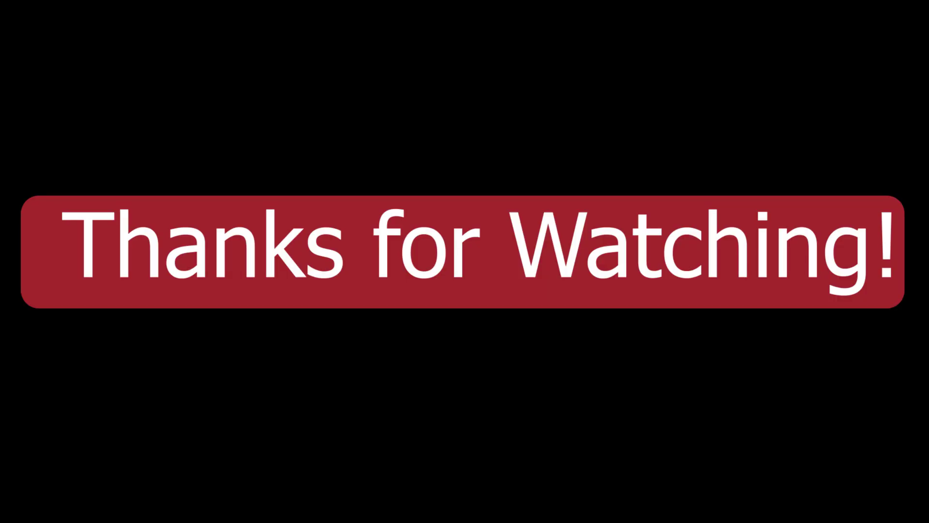